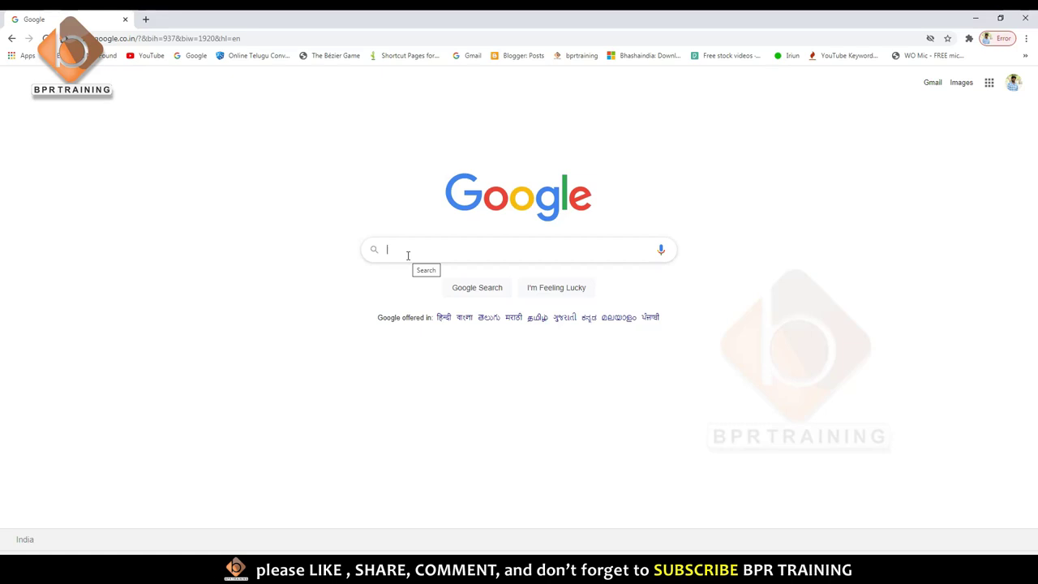
# - Search Google for 'microsoft telugu input tools' using the autocomplete suggestion
pyautogui.write('micros')
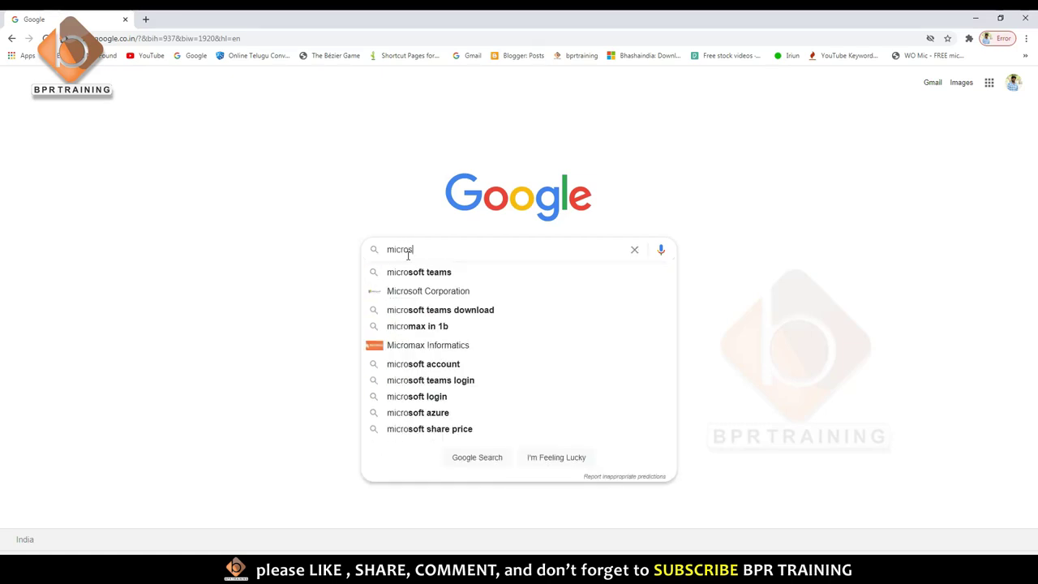
pyautogui.write('oft te')
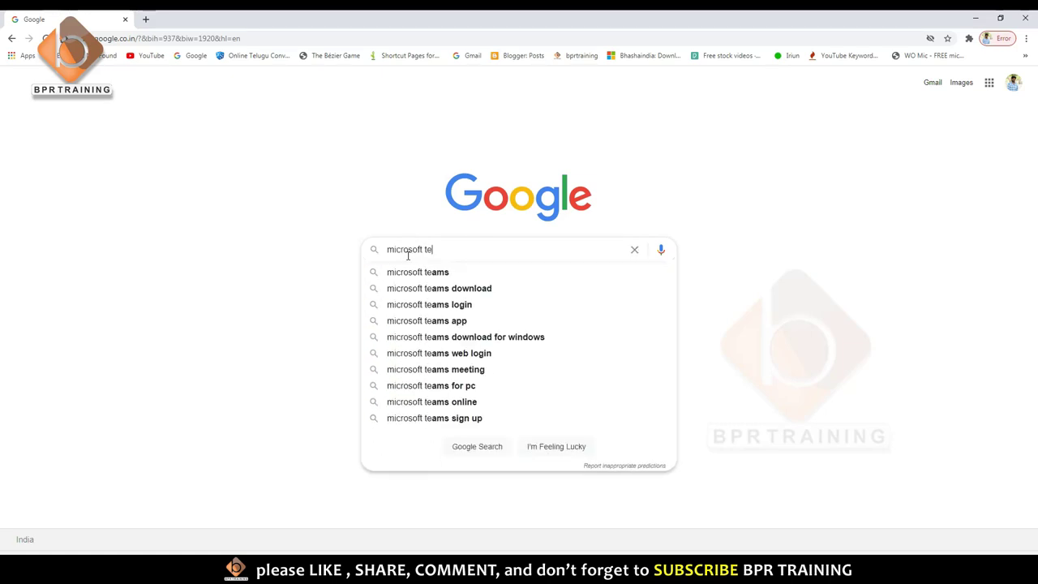
pyautogui.write('lugu')
pyautogui.press('Down')
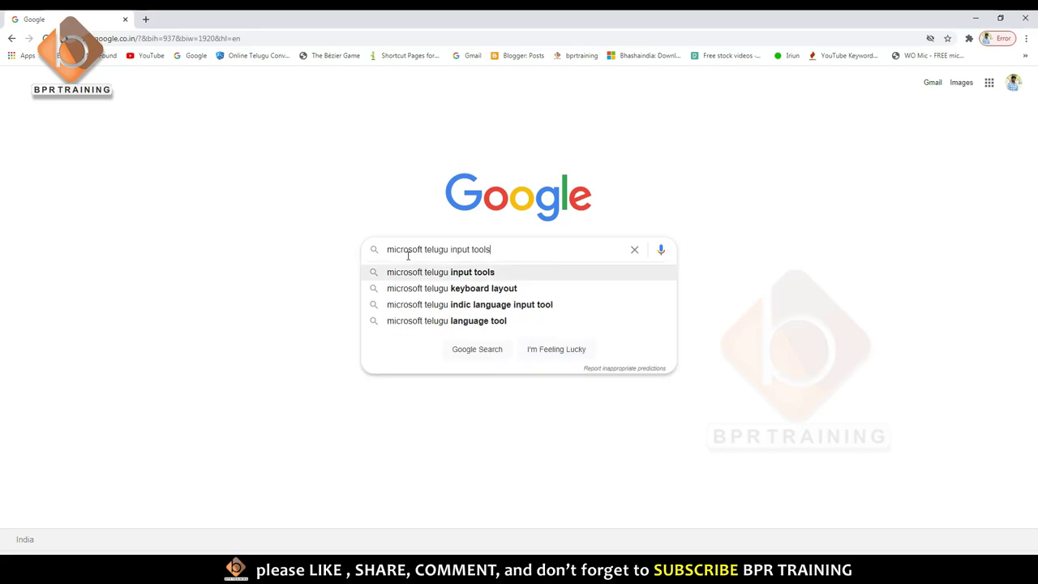
pyautogui.press('super+plus')
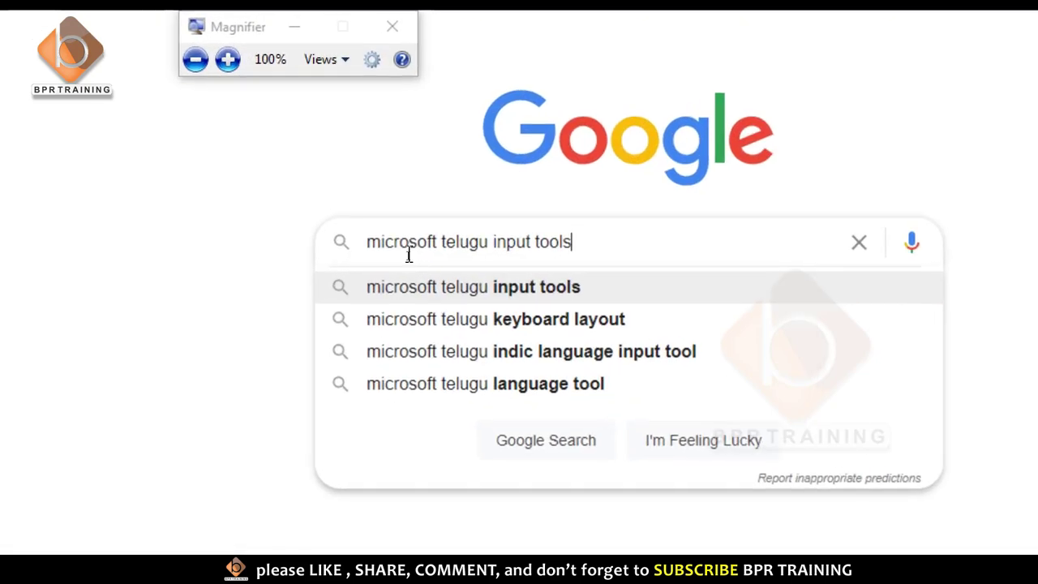
pyautogui.press('super+minus')
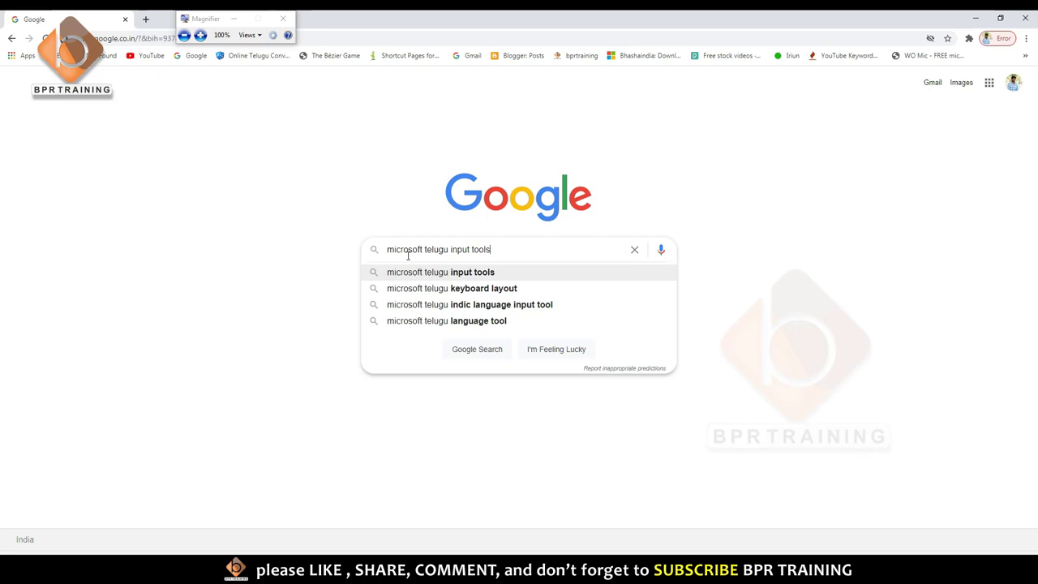
pyautogui.press('Return')
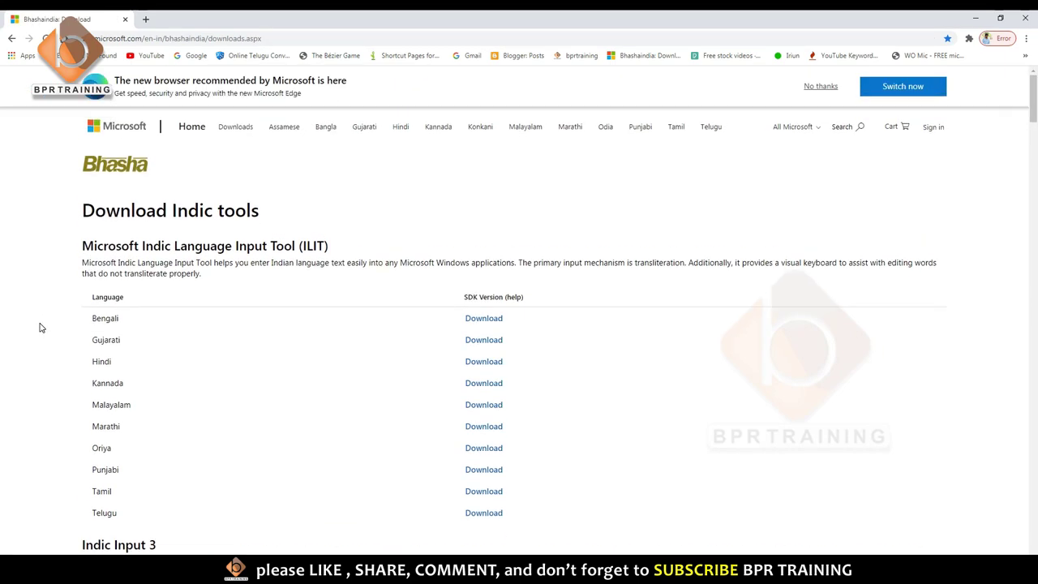
# - Find the Telugu row in the ILIT table and download its Telugu input tool
pyautogui.scroll(-1, 31, 289)
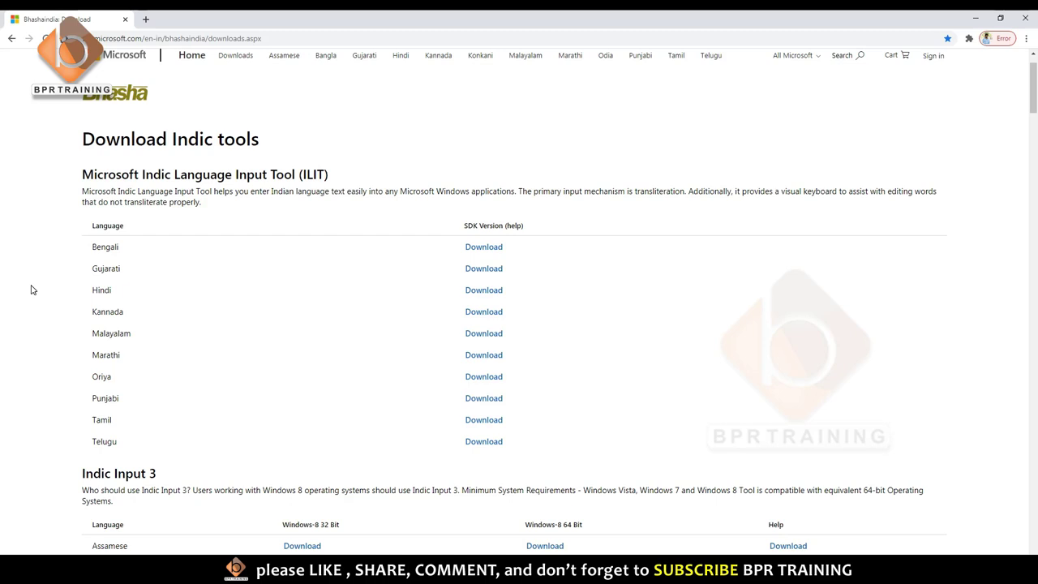
pyautogui.moveTo(84, 209); pyautogui.dragTo(70, 188)
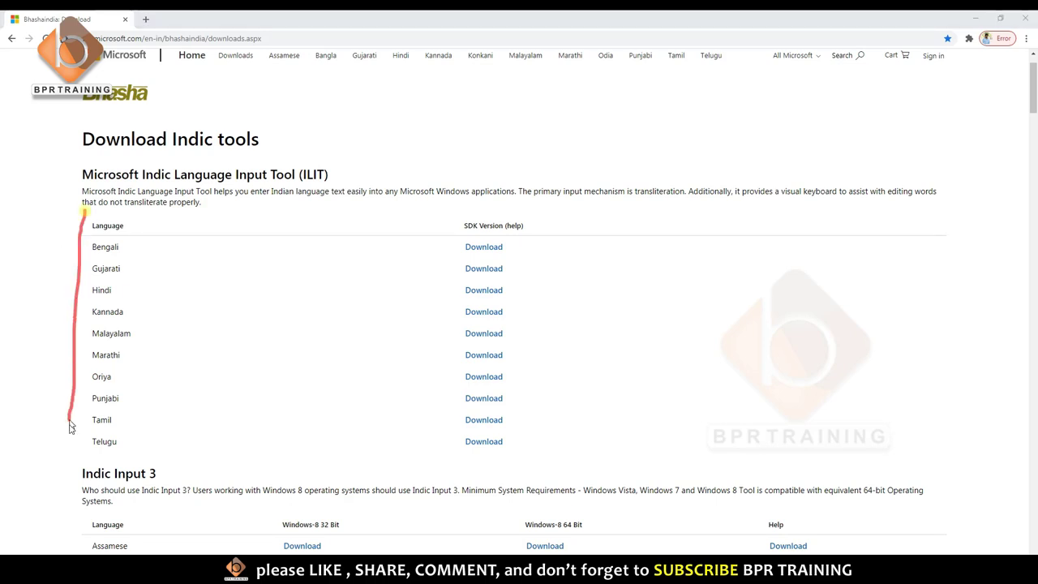
pyautogui.press('Escape')
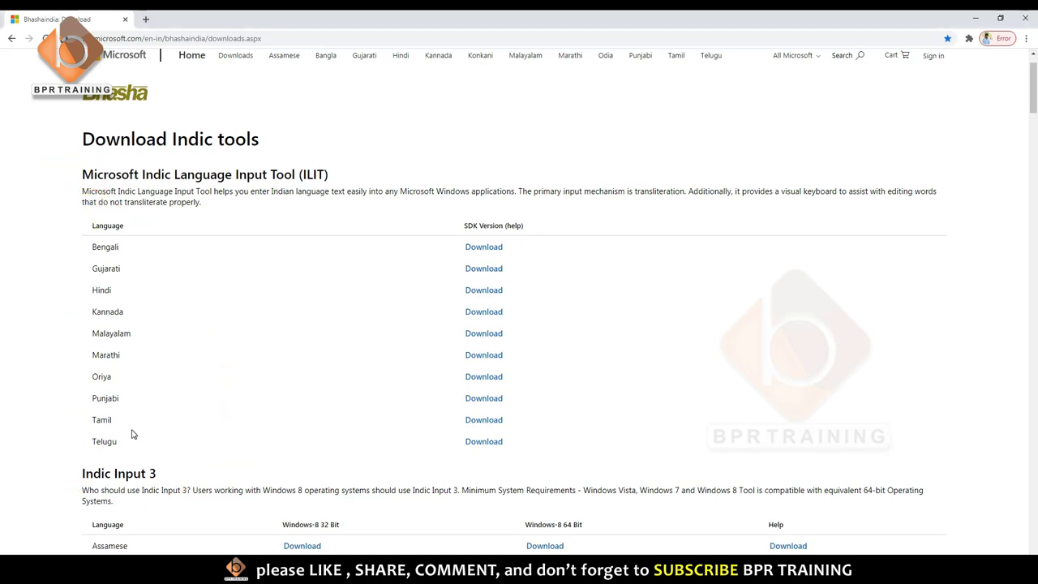
pyautogui.moveTo(138, 443); pyautogui.dragTo(75, 441)
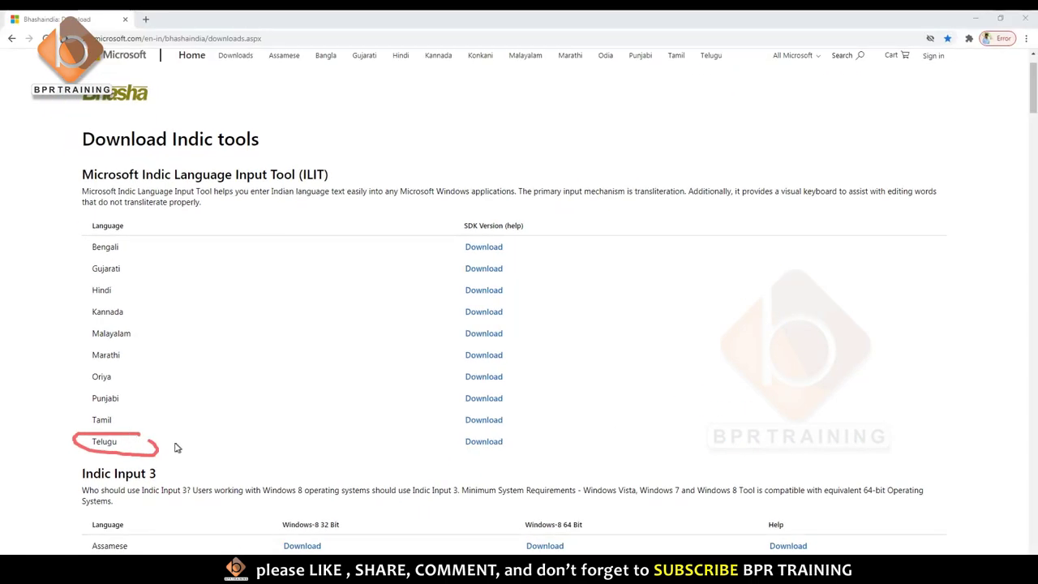
pyautogui.moveTo(237, 447); pyautogui.dragTo(512, 442)
pyautogui.click(513, 442)
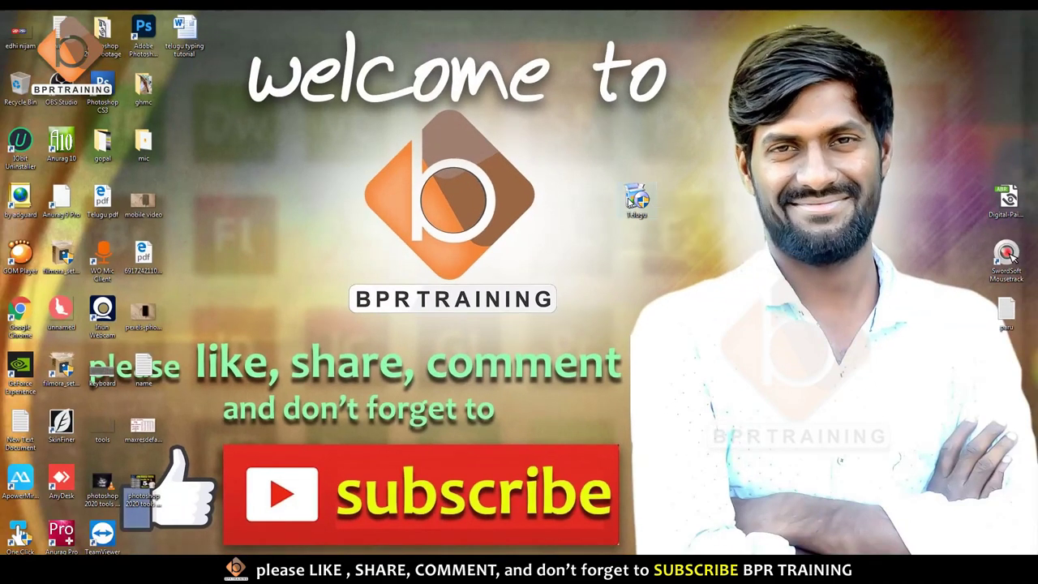
# - Run the downloaded Telugu installer from the desktop and close it when finished
pyautogui.click(631, 201)
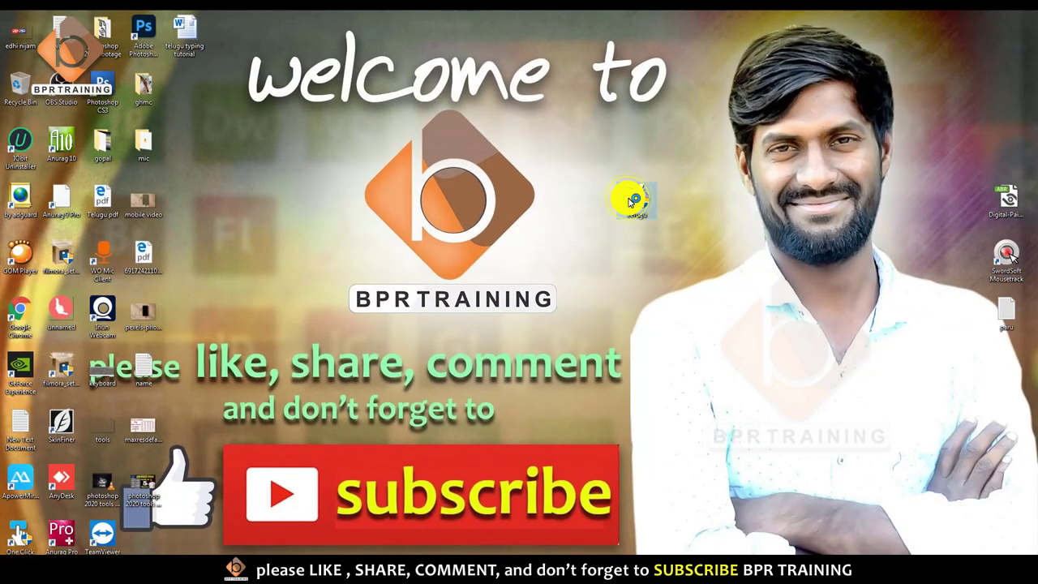
pyautogui.doubleClick(633, 200)
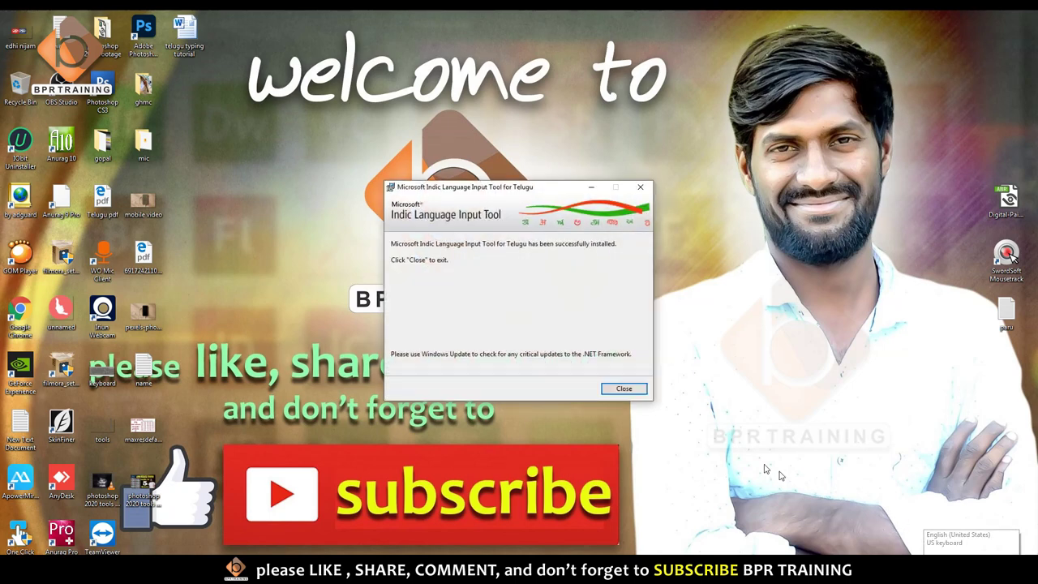
pyautogui.click(621, 389)
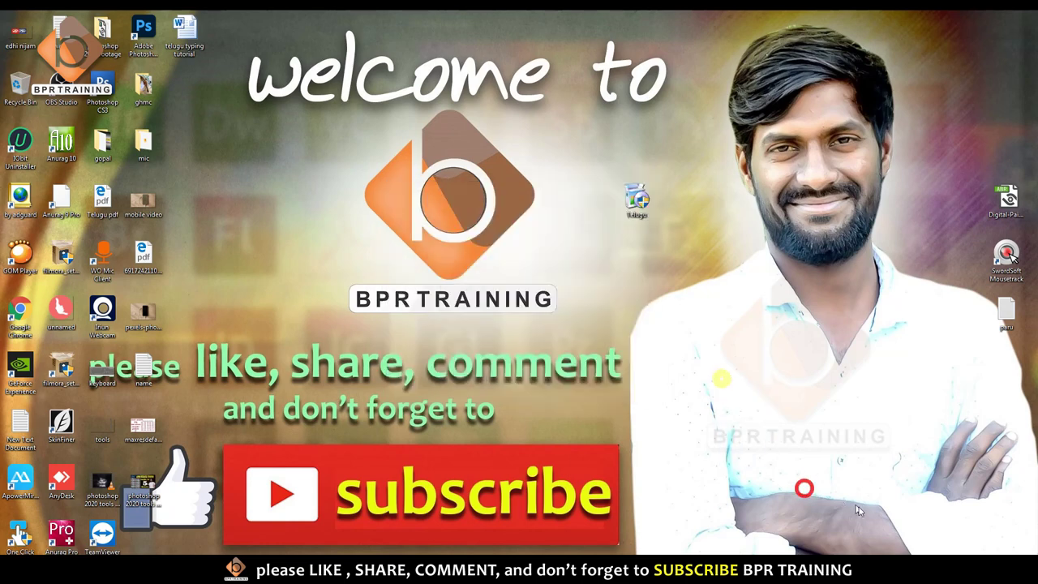
# - Check the input-language list to confirm Telugu now appears beside English (United States)
pyautogui.press('super+space')
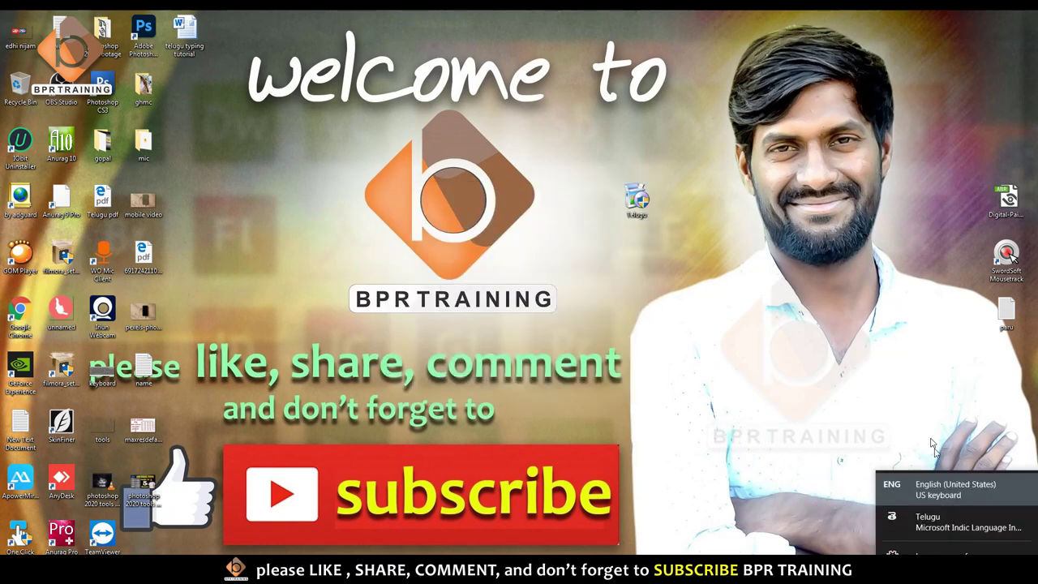
pyautogui.click(853, 394)
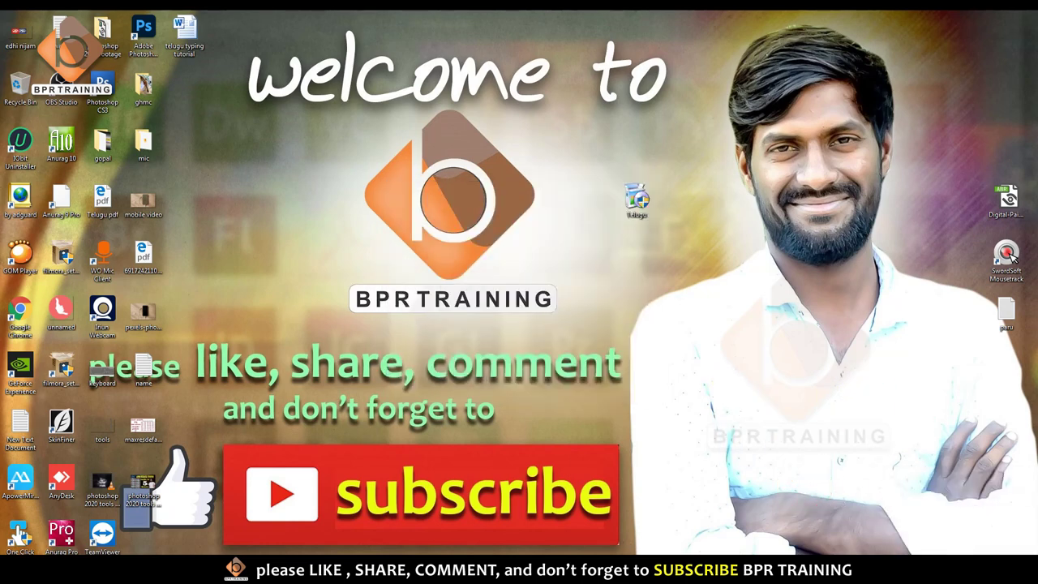
pyautogui.press('super+space')
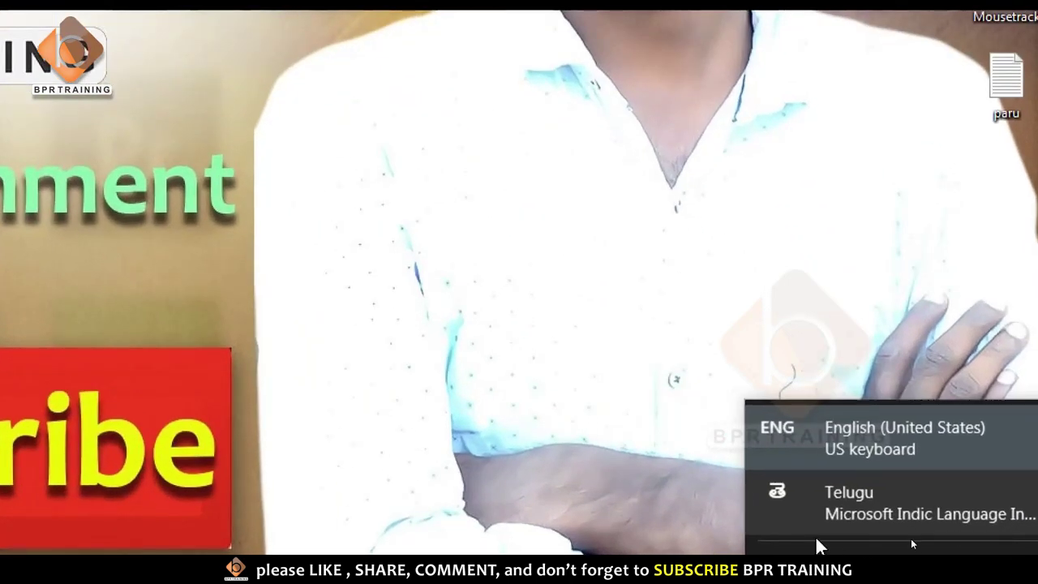
pyautogui.click(1006, 509)
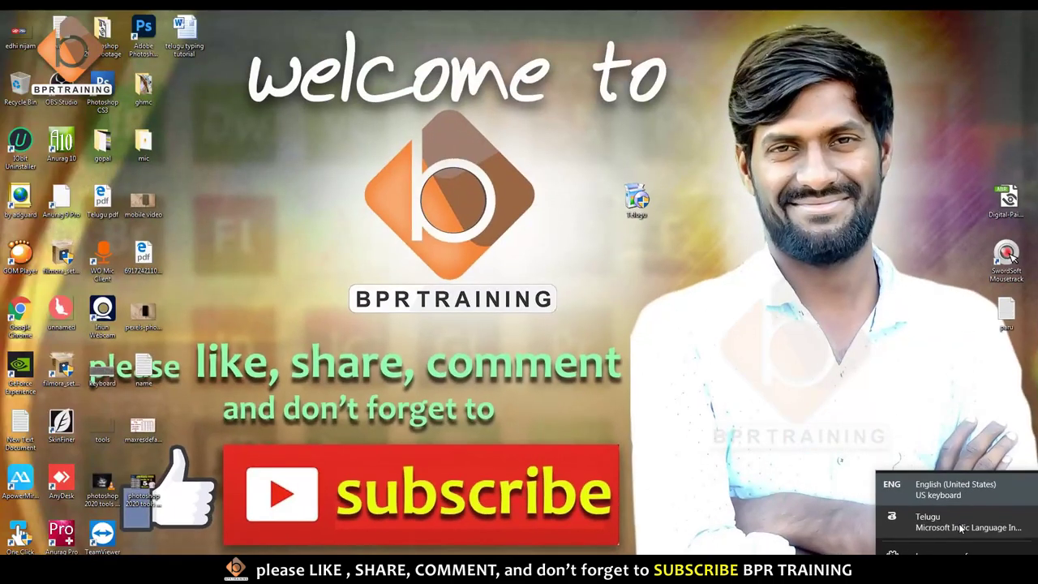
pyautogui.click(808, 420)
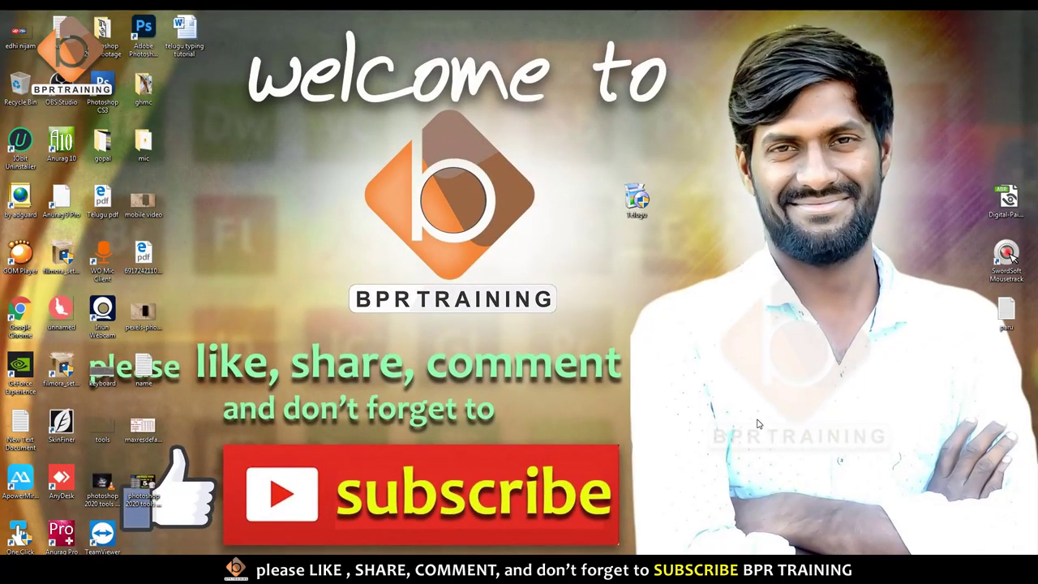
# - Launch Microsoft Word 2010 and set the input language to English (United States)
pyautogui.press('super')
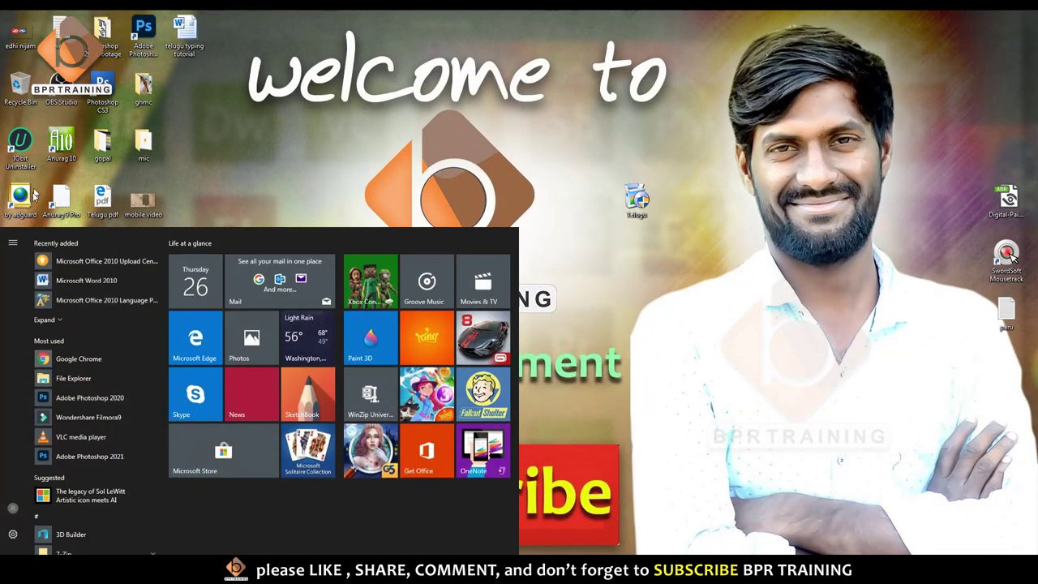
pyautogui.click(54, 278)
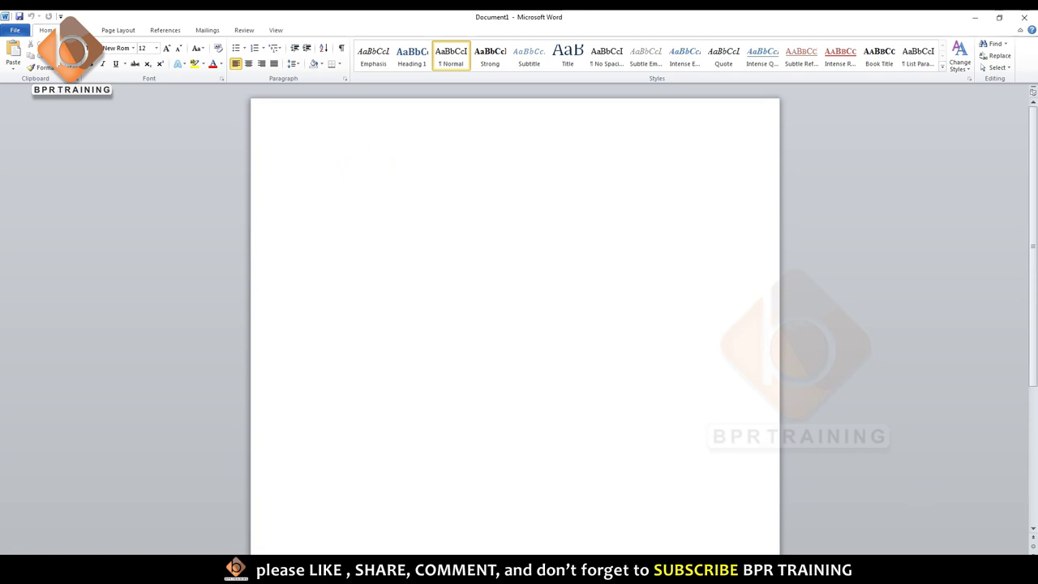
pyautogui.press('super+space')
pyautogui.click(952, 523)
pyautogui.press('super+space')
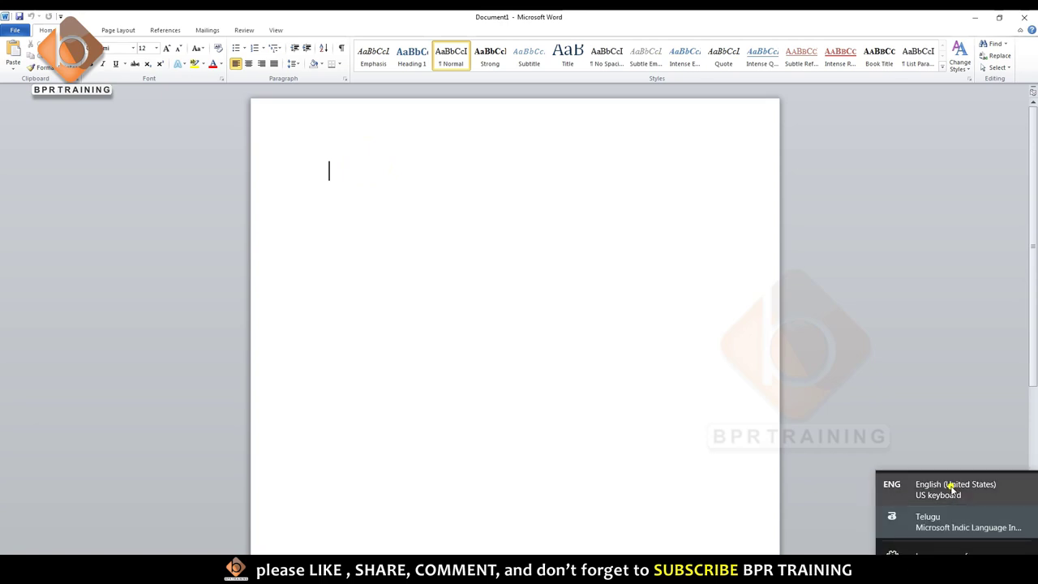
pyautogui.click(950, 480)
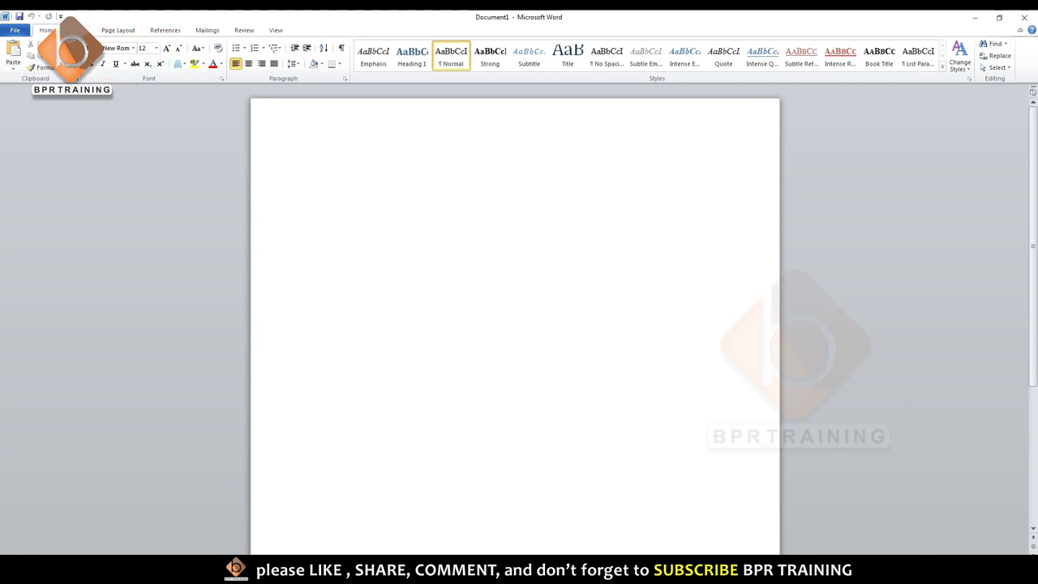
# - Switch input to Telugu, dismiss the transliteration-service errors, and place the cursor at the page top
pyautogui.click(954, 527)
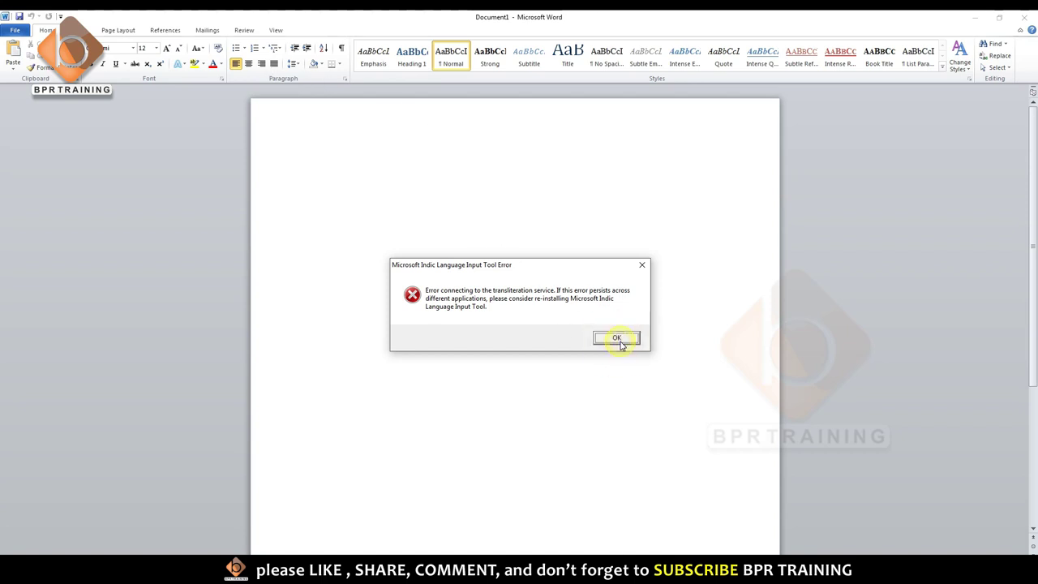
pyautogui.click(615, 337)
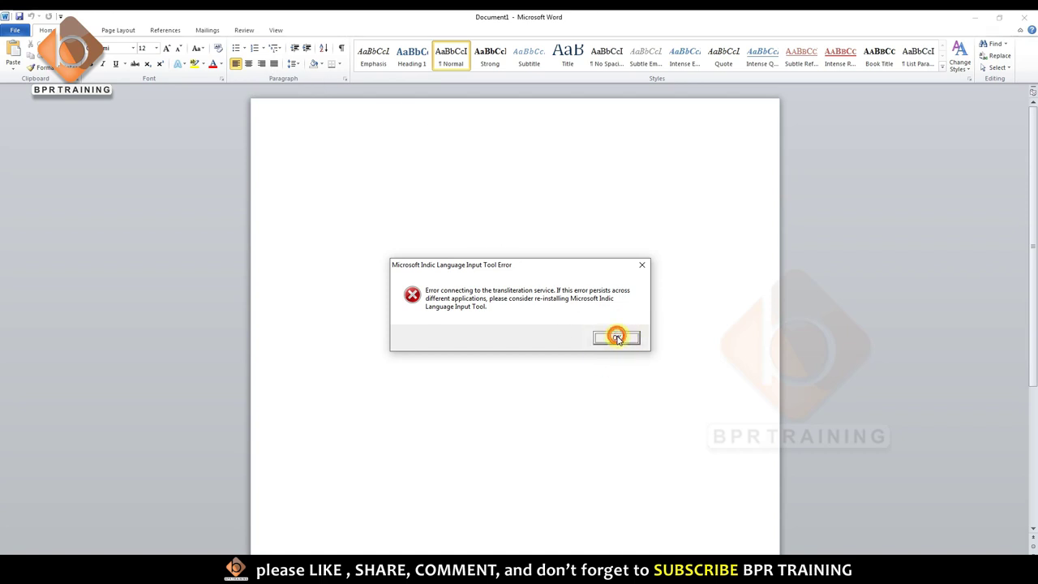
pyautogui.click(641, 264)
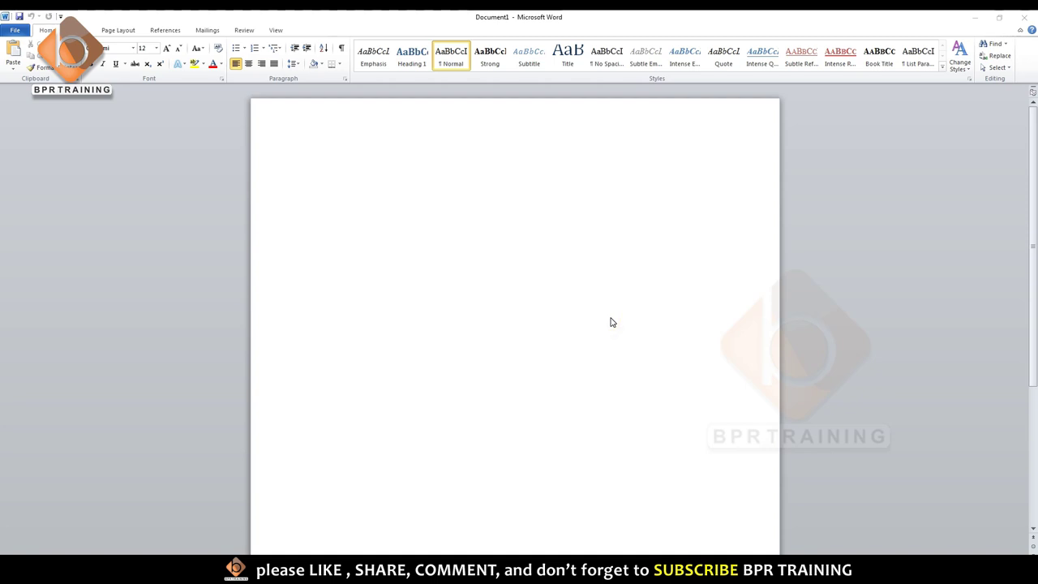
pyautogui.moveTo(400, 224); pyautogui.dragTo(417, 217)
pyautogui.click(376, 174)
# - Type 'computer' as the Telugu word కంప్యూటర్ and set it to size 28
pyautogui.write('co')
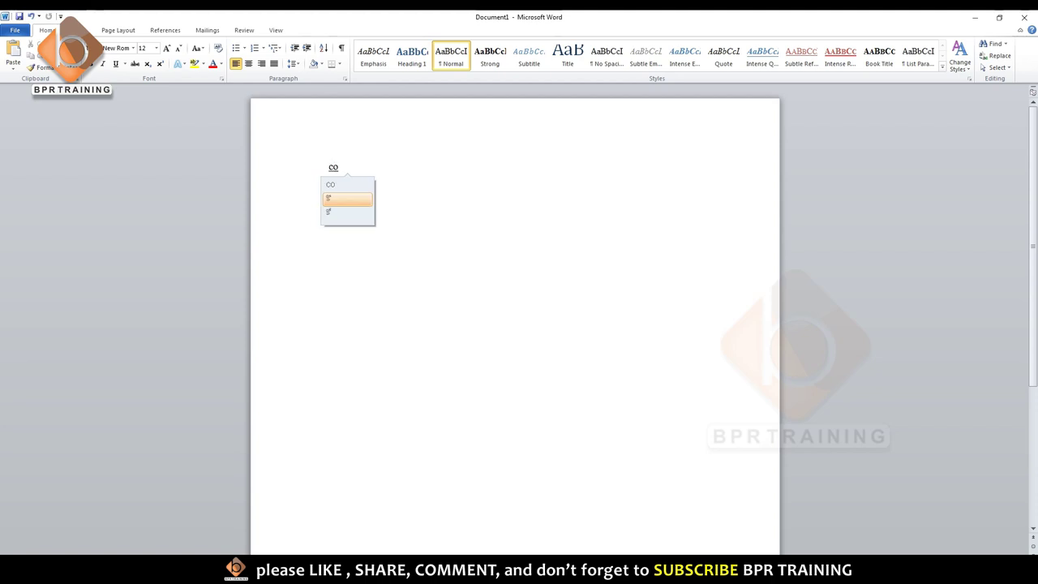
pyautogui.write('mputer')
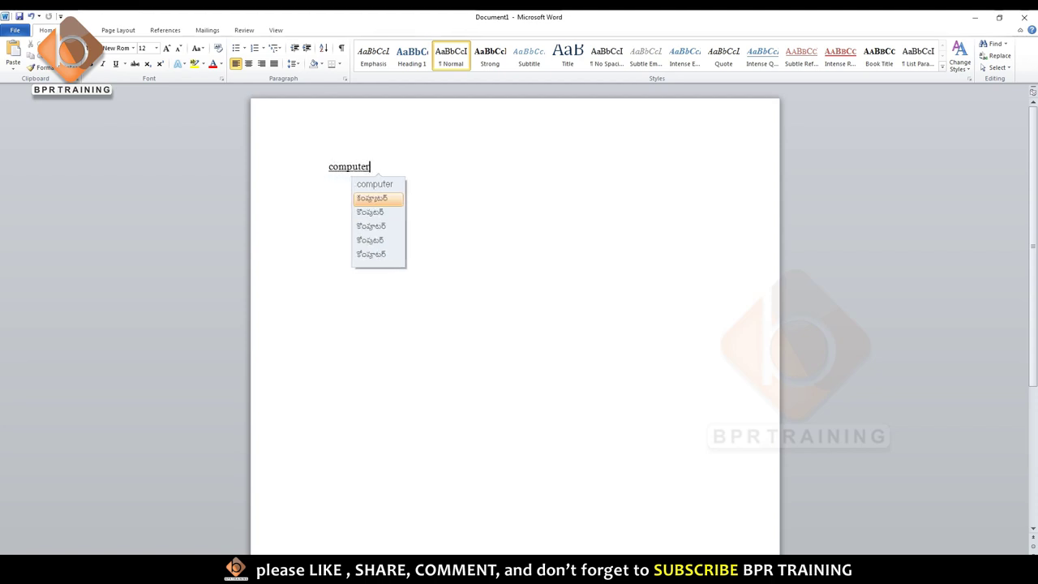
pyautogui.press('space')
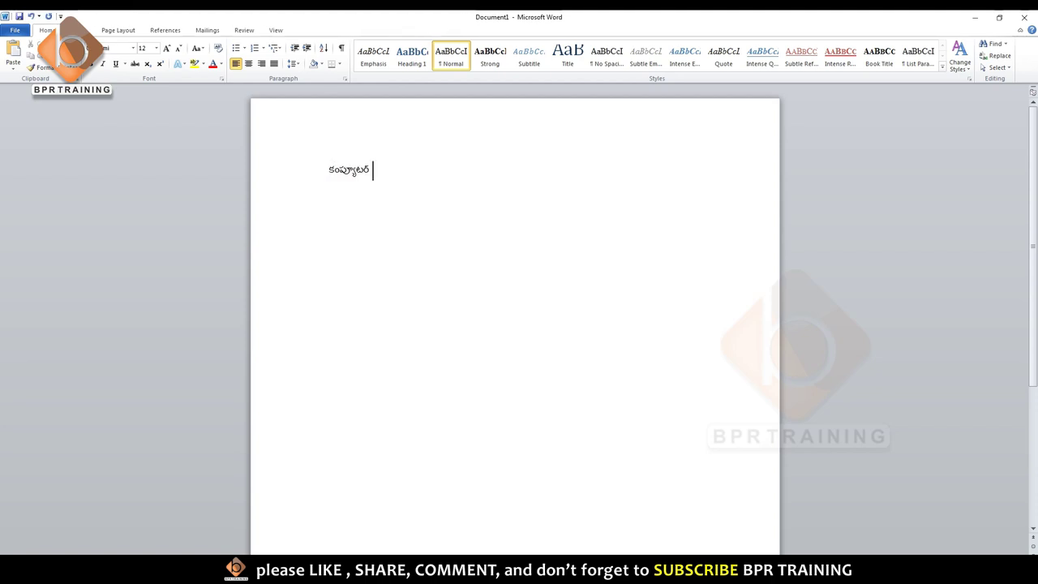
pyautogui.hotkey('shift', 'Home')
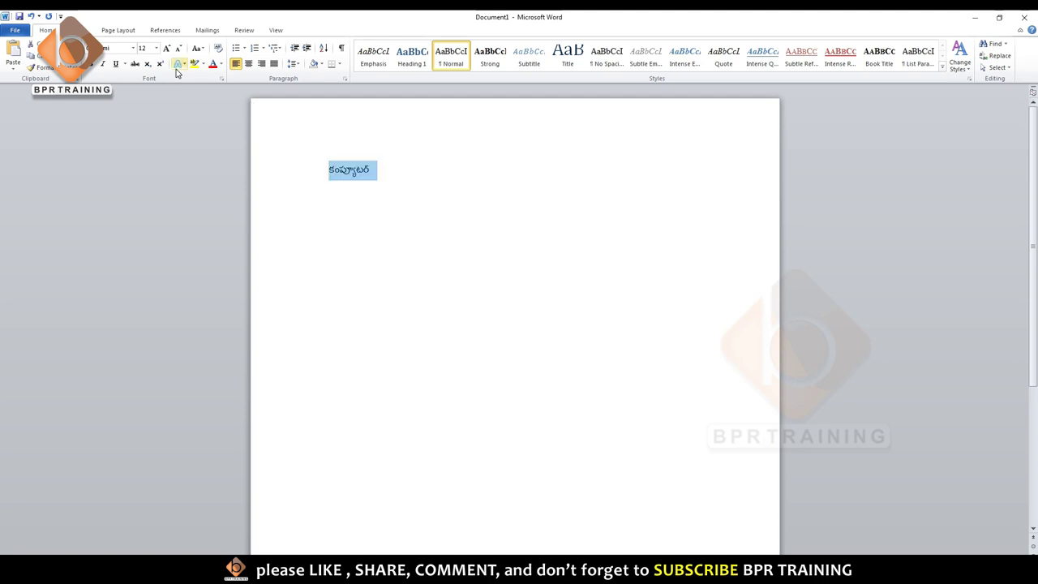
pyautogui.click(156, 48)
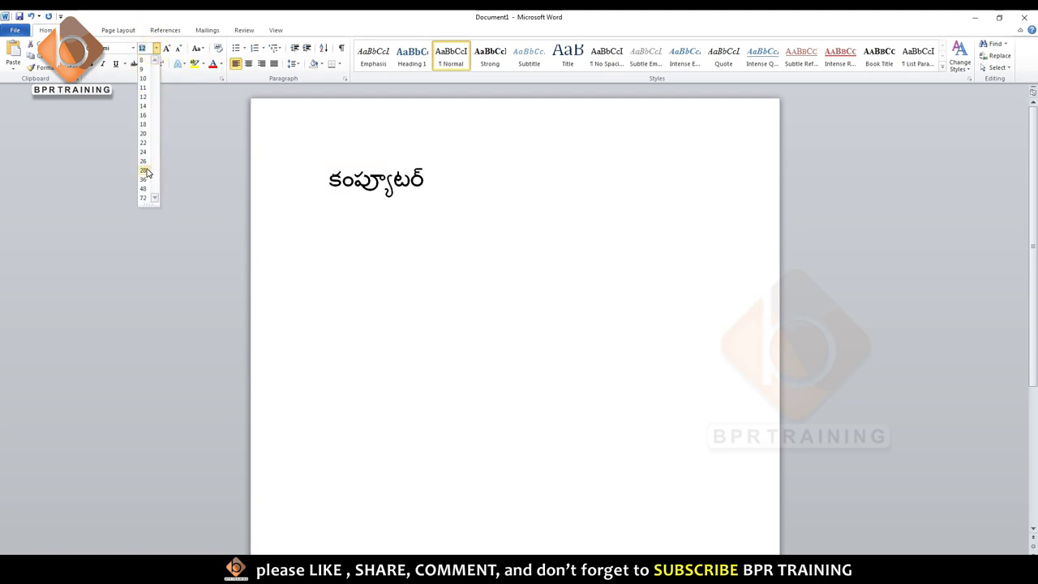
pyautogui.click(145, 169)
pyautogui.click(457, 170)
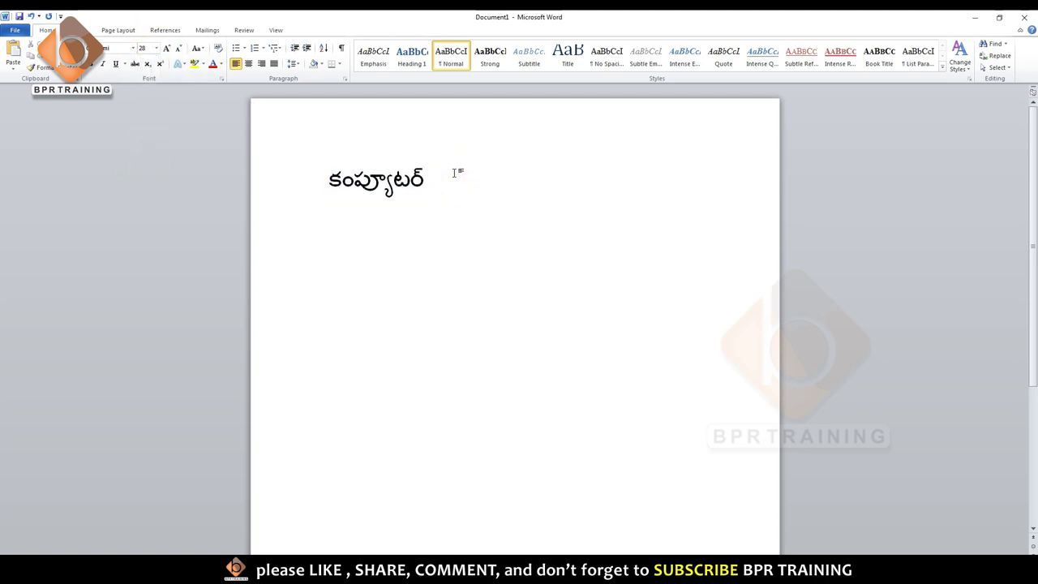
# - Transliterate 'lo telugu lo rayadam ela' to finish లో తెలుగు లో రాయడం ఎలా?
pyautogui.write('lo')
pyautogui.press('space')
pyautogui.write('telug')
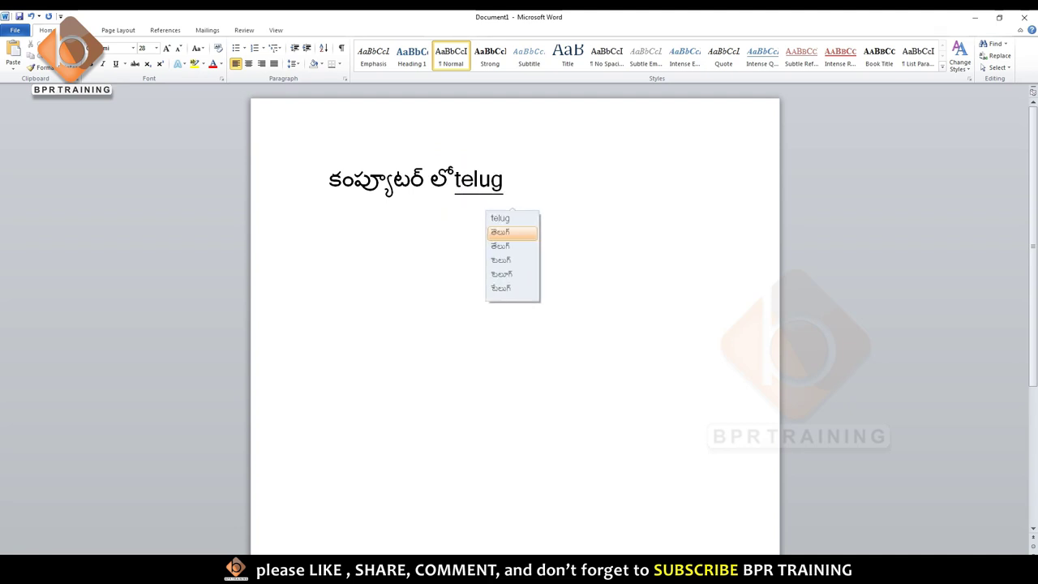
pyautogui.write('u')
pyautogui.press('space')
pyautogui.write('lo')
pyautogui.press('space')
pyautogui.write('ra')
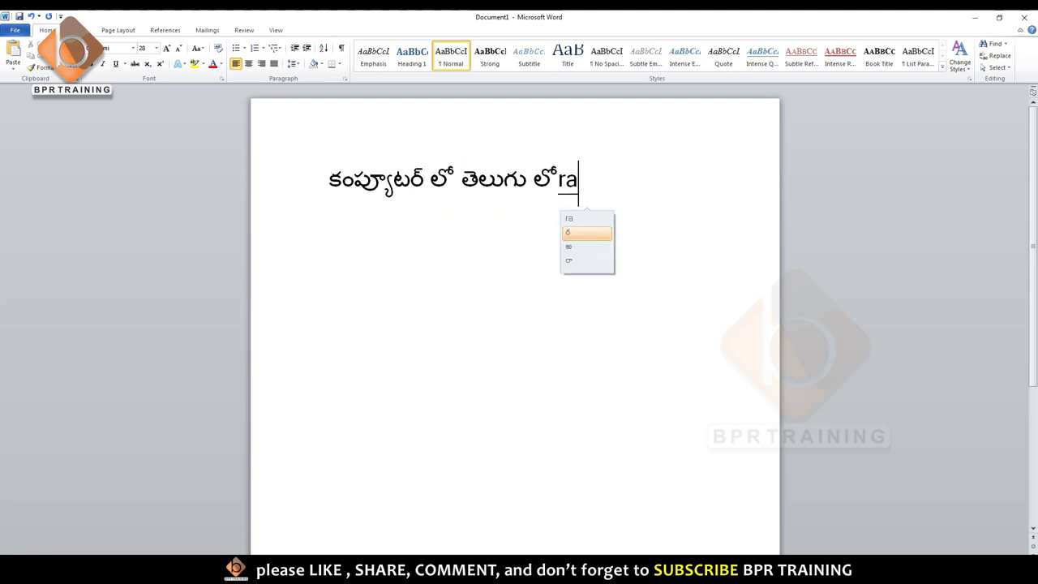
pyautogui.write('yadam')
pyautogui.press('space')
pyautogui.write('el')
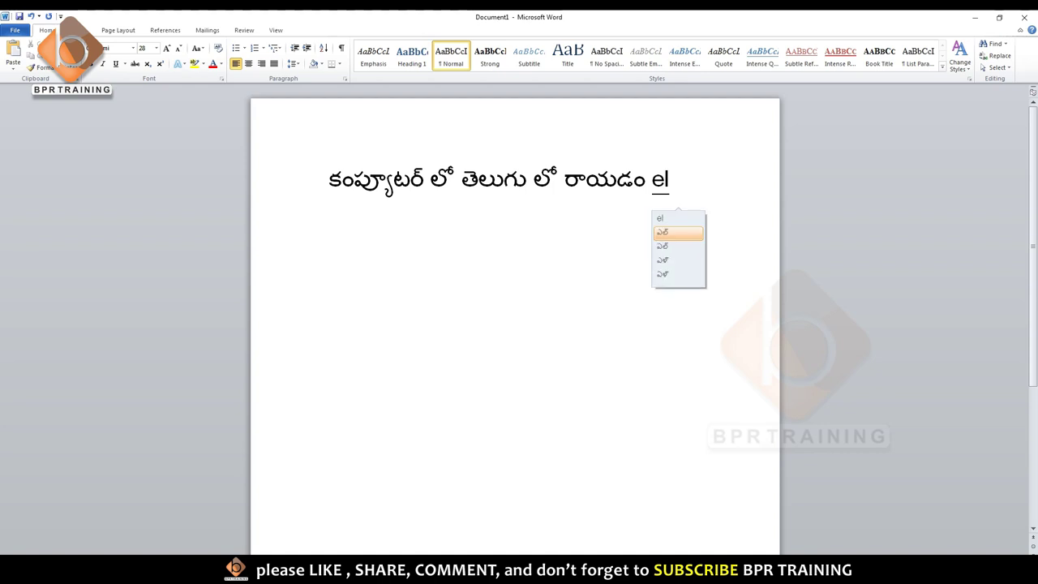
pyautogui.write('a')
pyautogui.press('space')
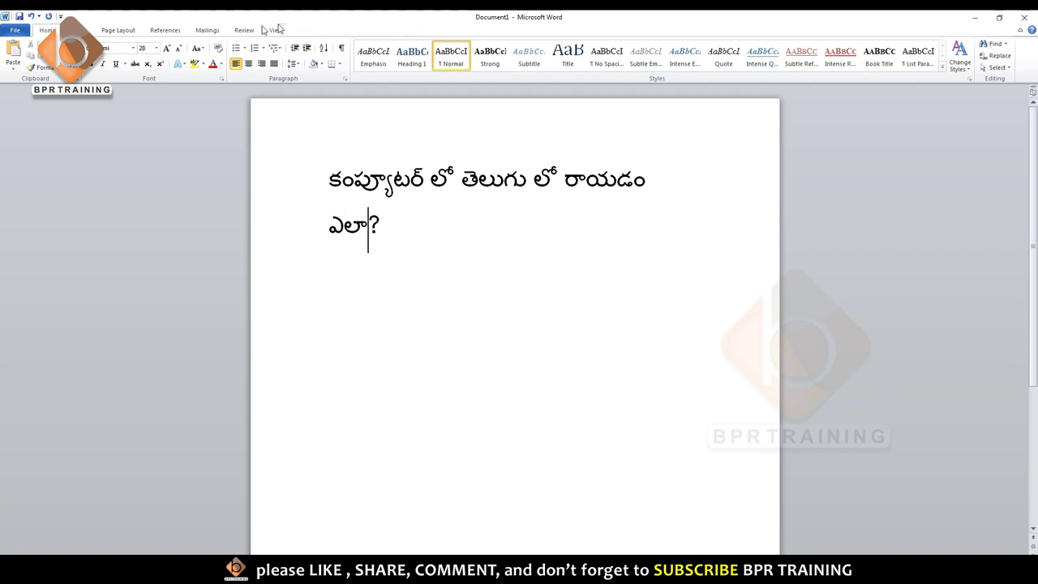
# - Enlarge all the Telugu text to size 26 and add an empty line below it
pyautogui.hotkey('ctrl', 'a')
pyautogui.click(164, 50)
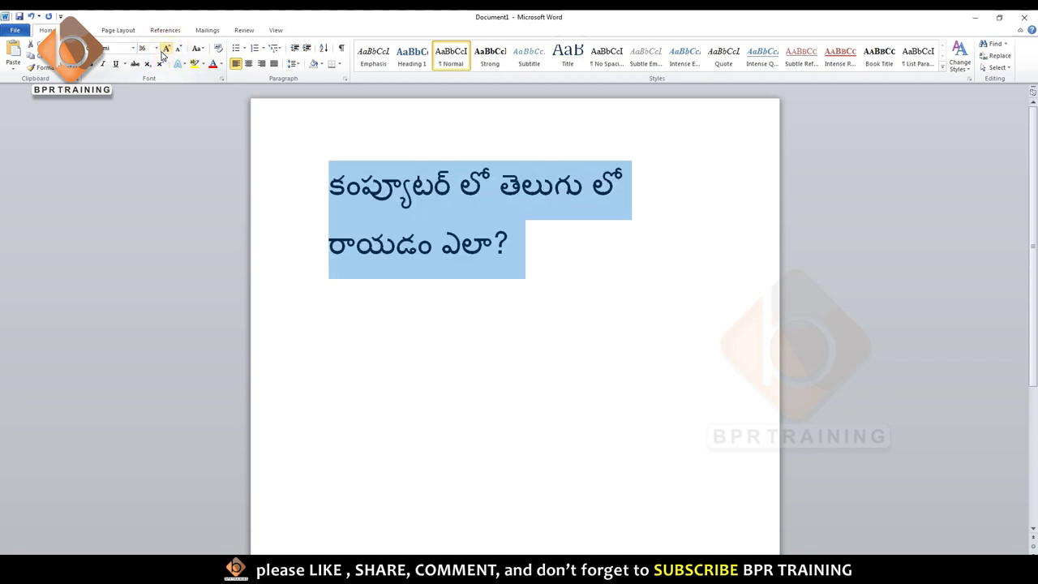
pyautogui.click(164, 50)
pyautogui.click(156, 48)
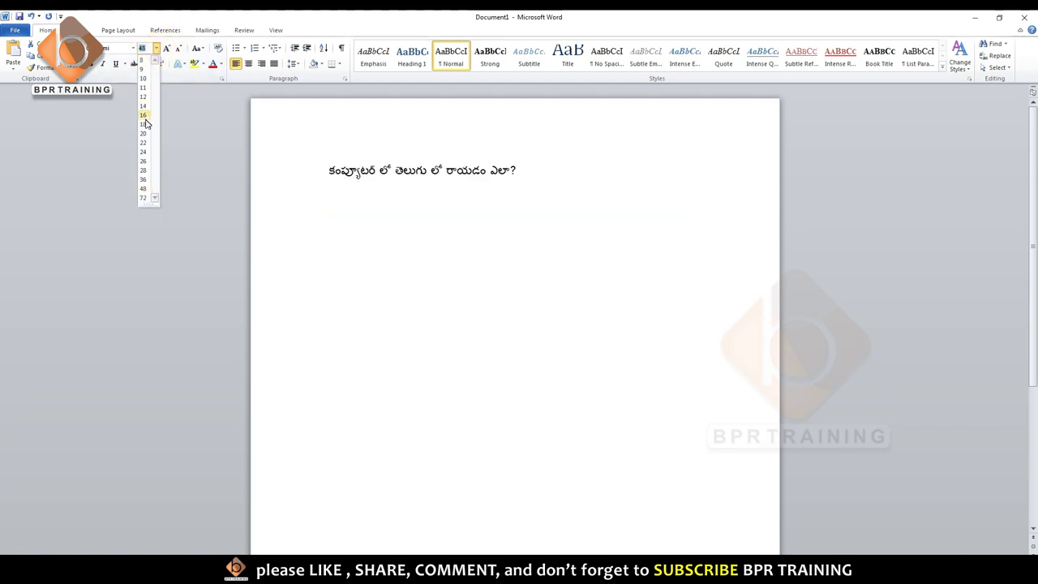
pyautogui.click(144, 161)
pyautogui.click(713, 169)
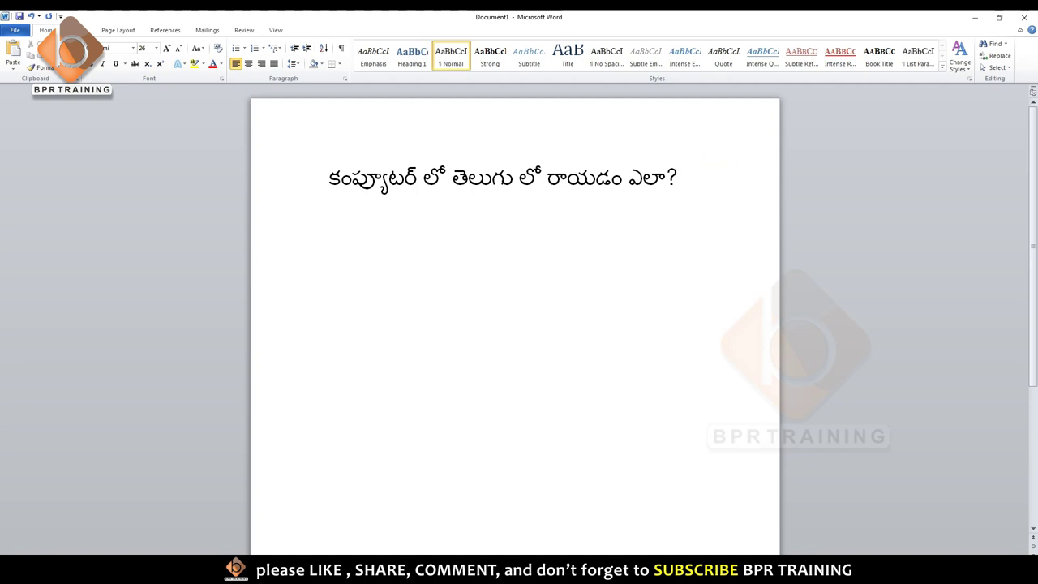
pyautogui.press('Return')
# - Switch input to English and apply a different Telugu Unicode font to all the text
pyautogui.hotkey('ctrl', 'a')
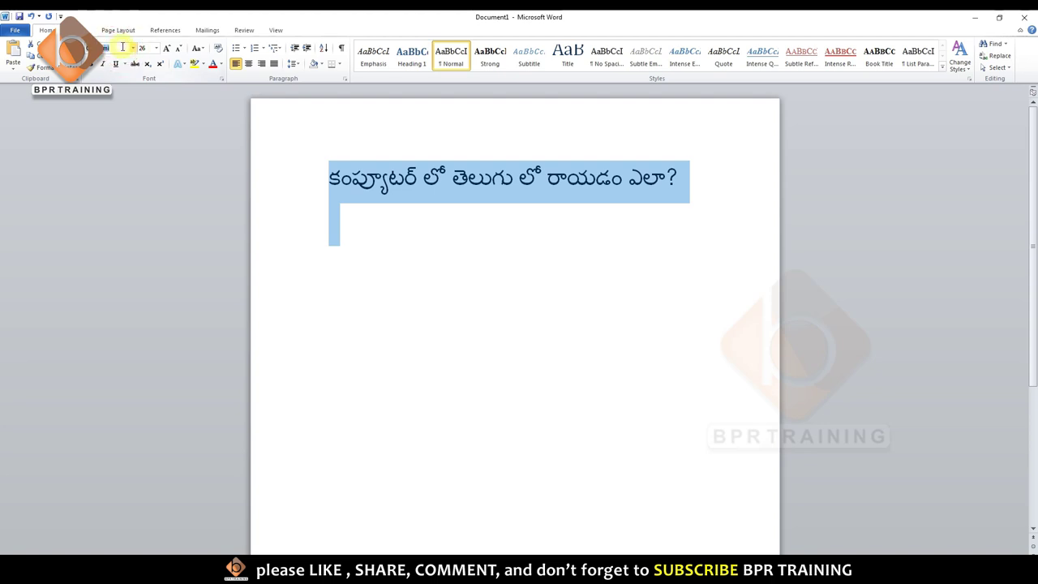
pyautogui.click(908, 570)
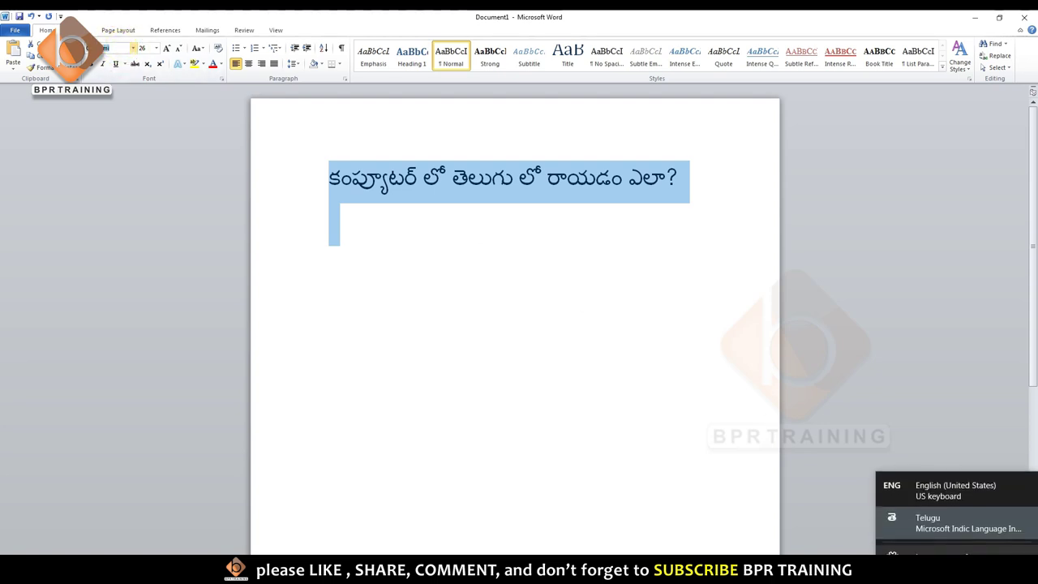
pyautogui.click(926, 483)
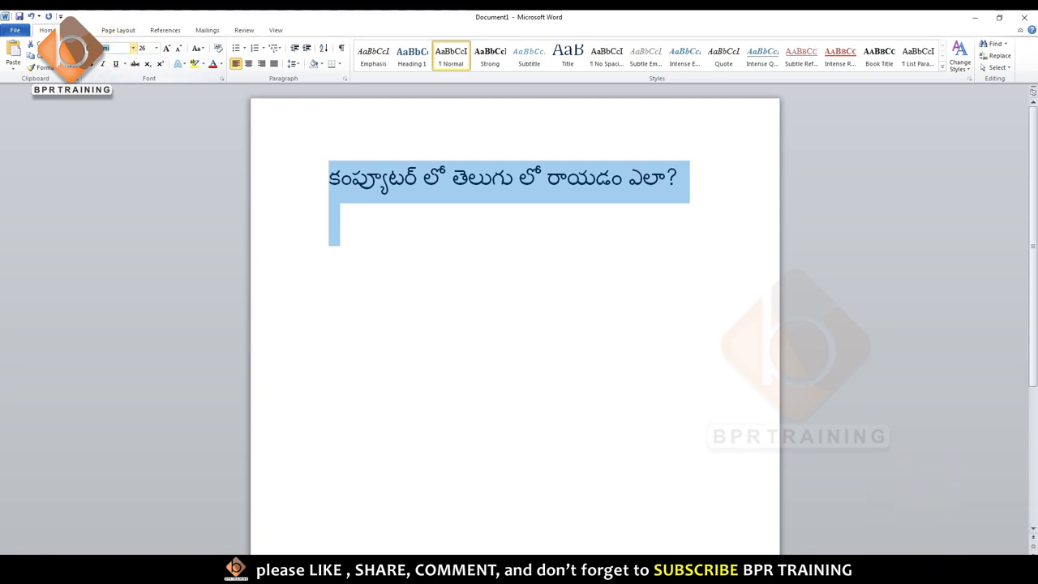
pyautogui.press('Return')
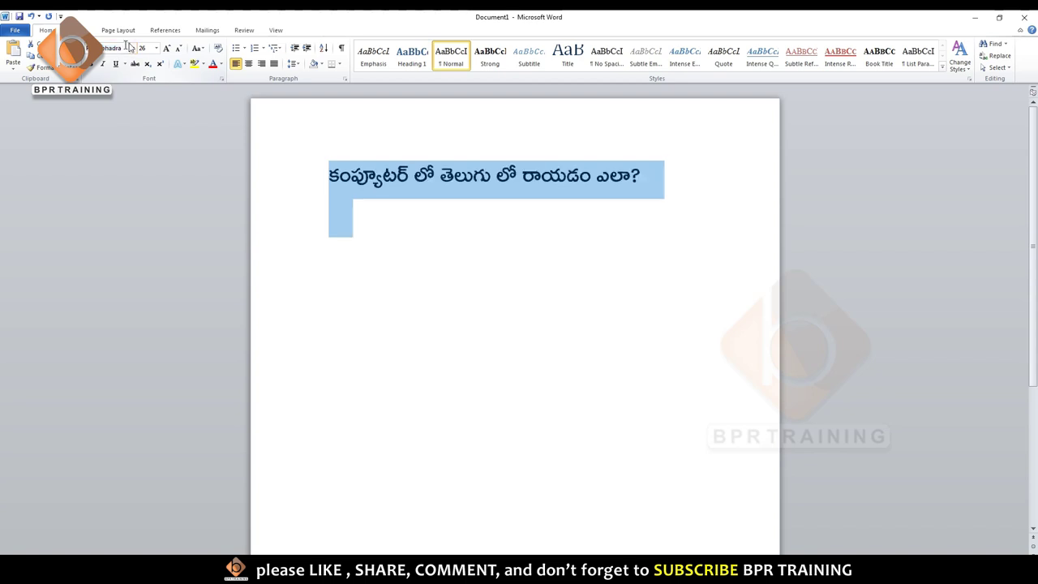
pyautogui.click(651, 197)
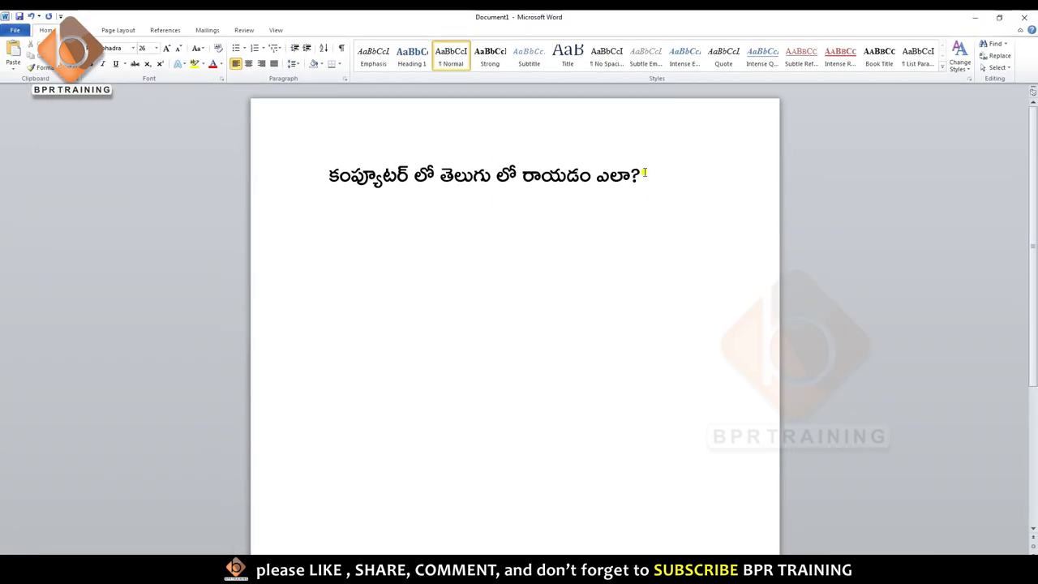
pyautogui.tripleClick(645, 172)
pyautogui.click(621, 325)
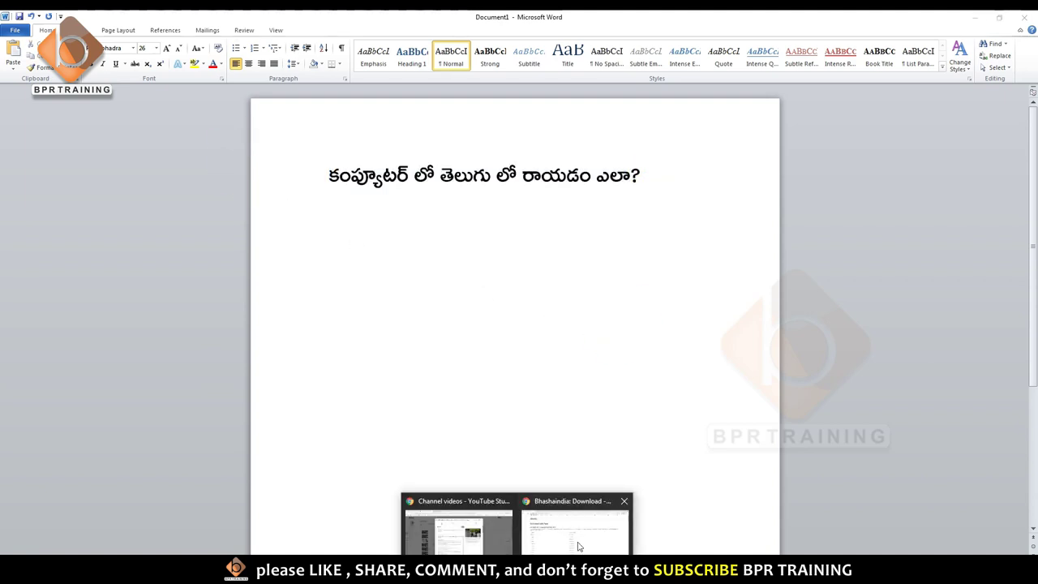
# - In Chrome, search Google for 'siliconandhra fonts'
pyautogui.click(577, 541)
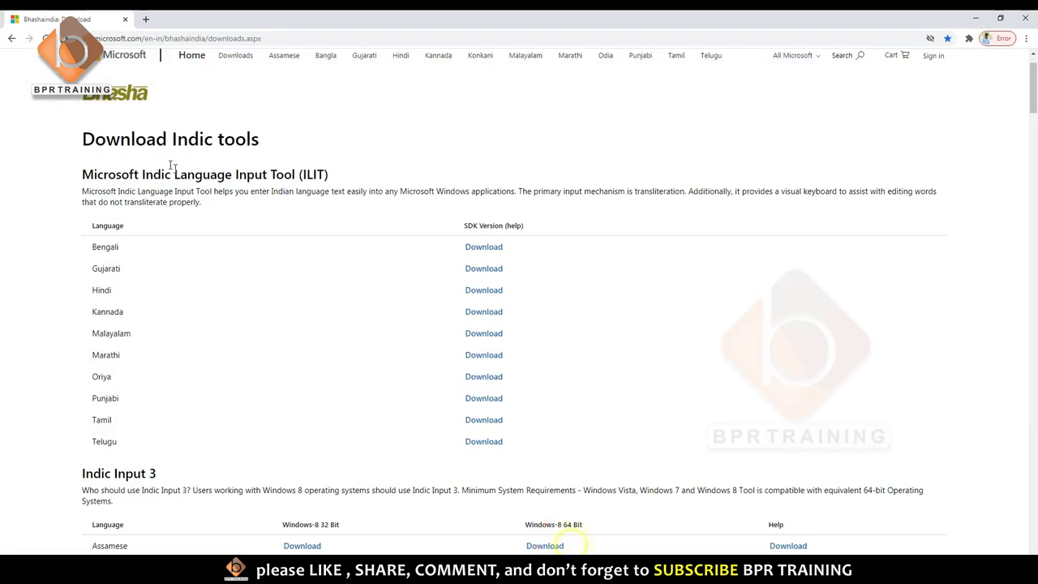
pyautogui.click(10, 39)
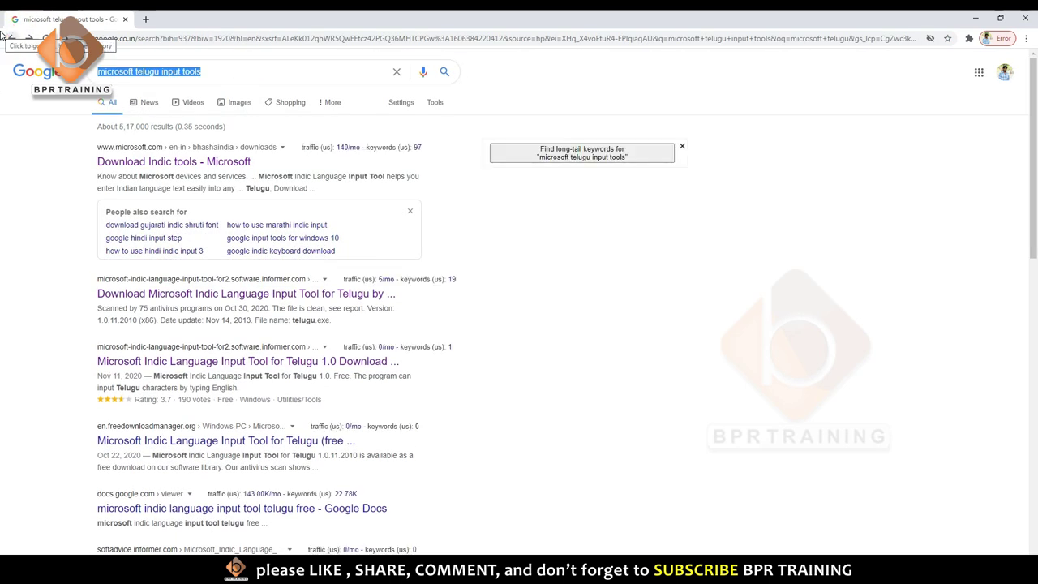
pyautogui.press('BackSpace')
pyautogui.write('il')
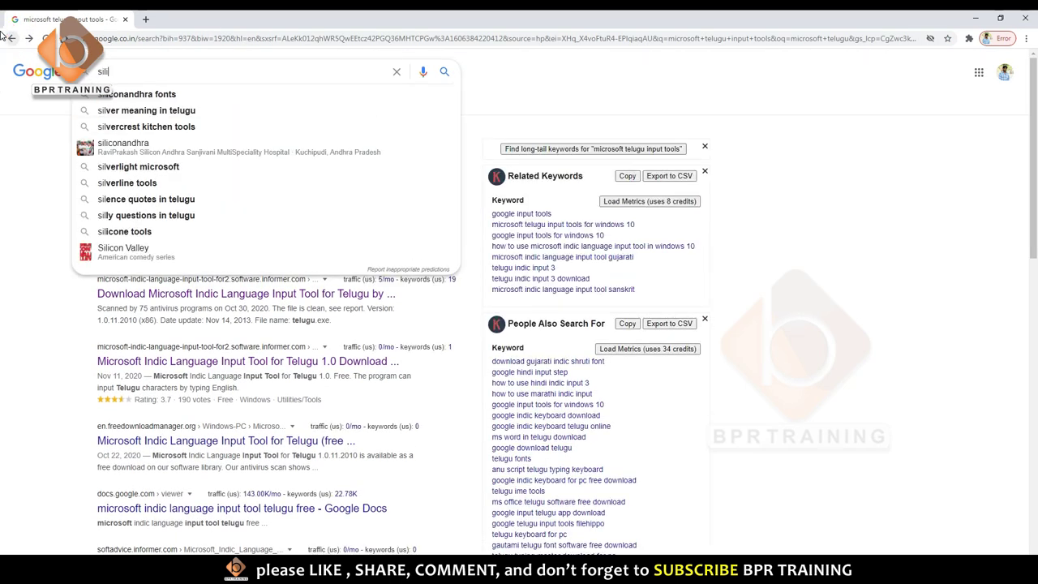
pyautogui.write('i')
pyautogui.press('Down')
pyautogui.press('Return')
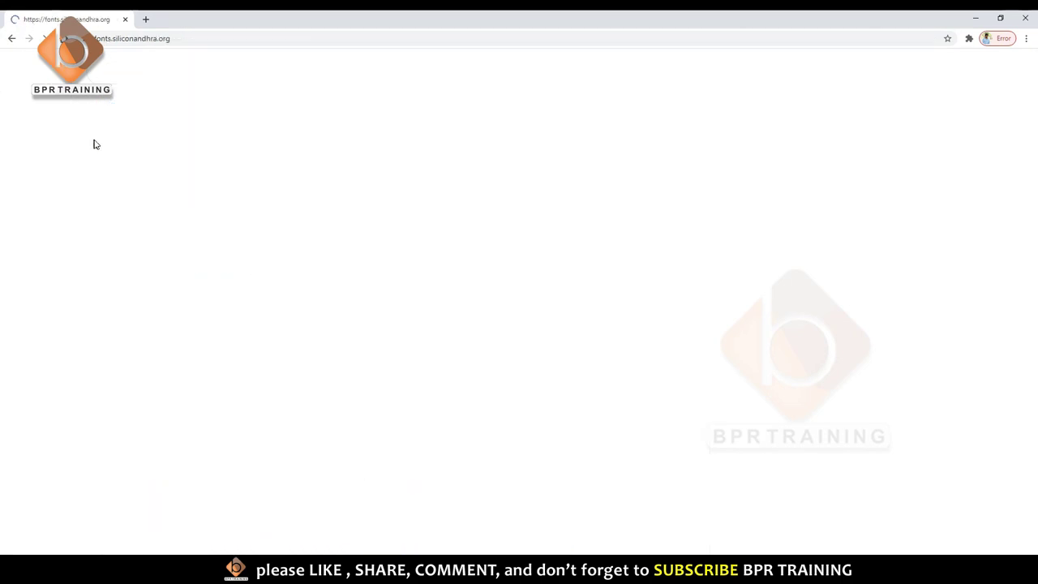
# - Scroll the Silicon Andhra font tables, marking the download column and Telugu font names
pyautogui.scroll(-5, 713, 286)
pyautogui.scroll(-5, 713, 286)
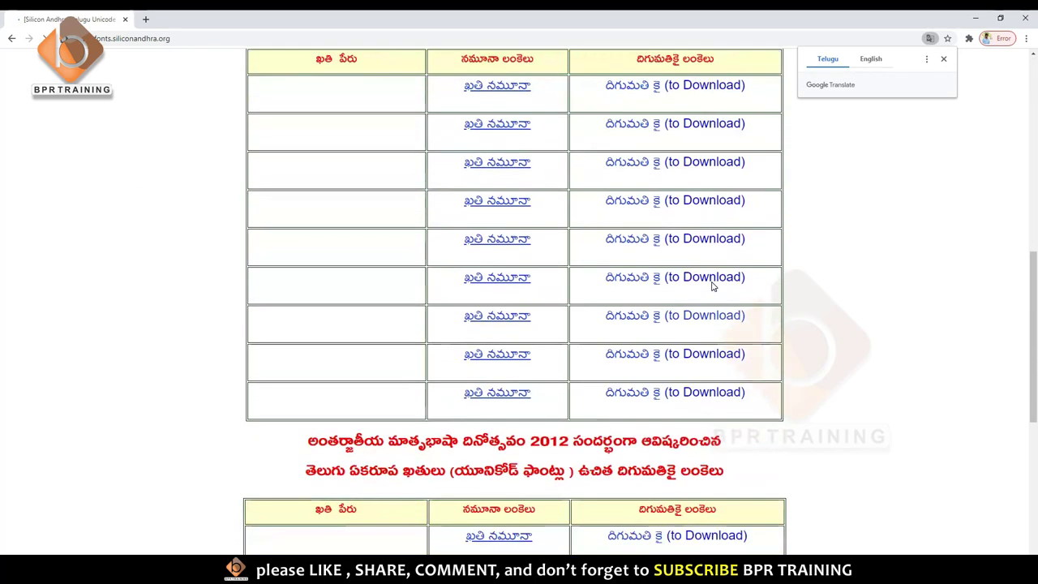
pyautogui.scroll(-5, 713, 286)
pyautogui.scroll(-5, 713, 286)
pyautogui.scroll(10, 712, 286)
pyautogui.scroll(5, 713, 286)
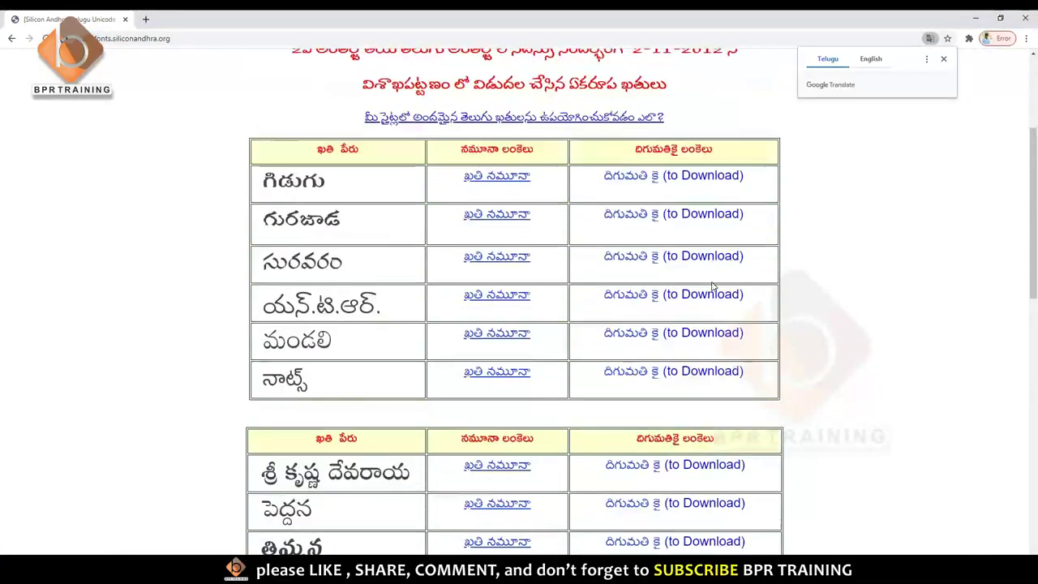
pyautogui.scroll(3, 713, 286)
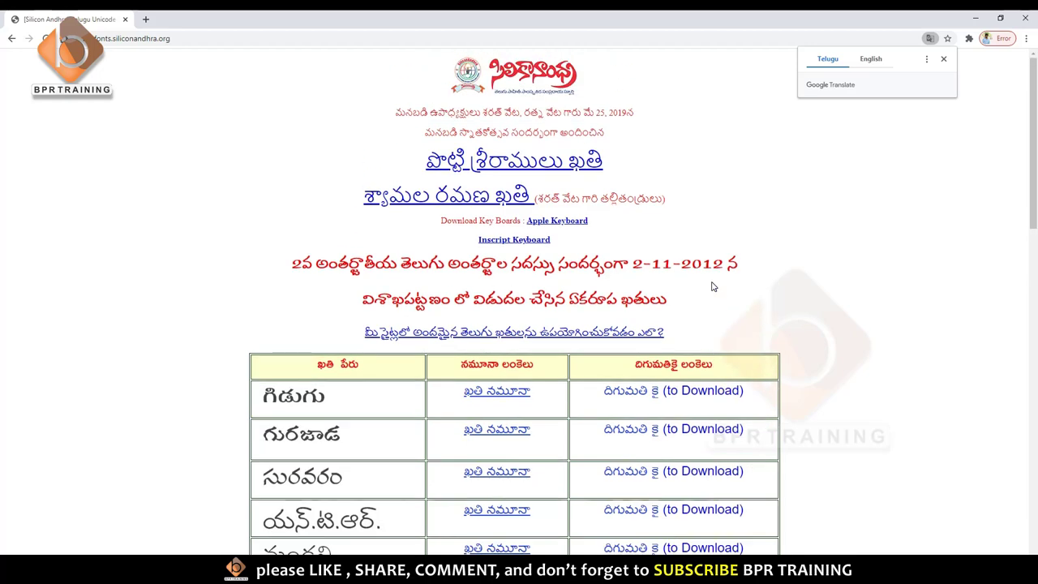
pyautogui.click(943, 59)
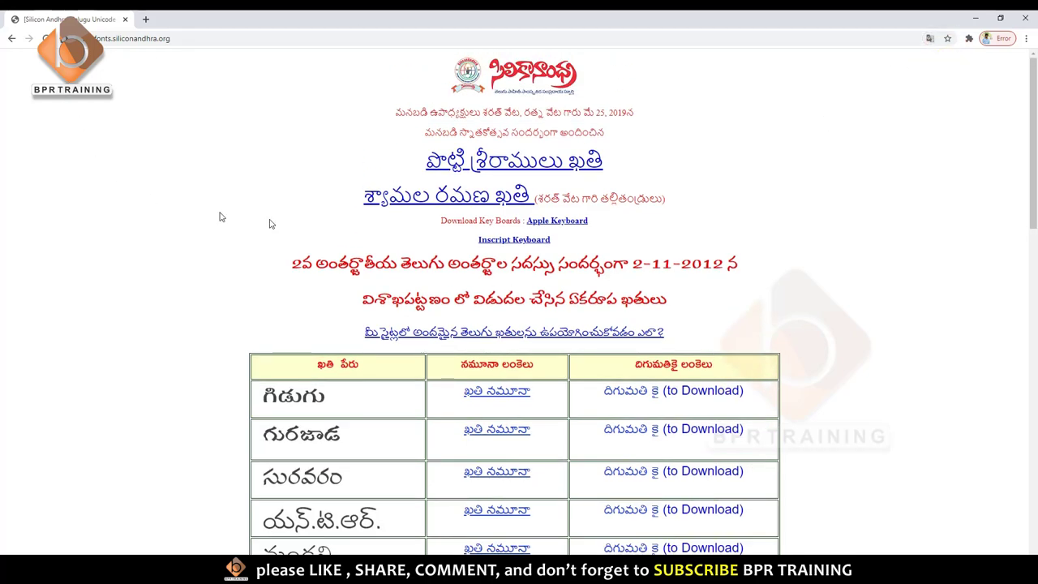
pyautogui.scroll(-3, 706, 331)
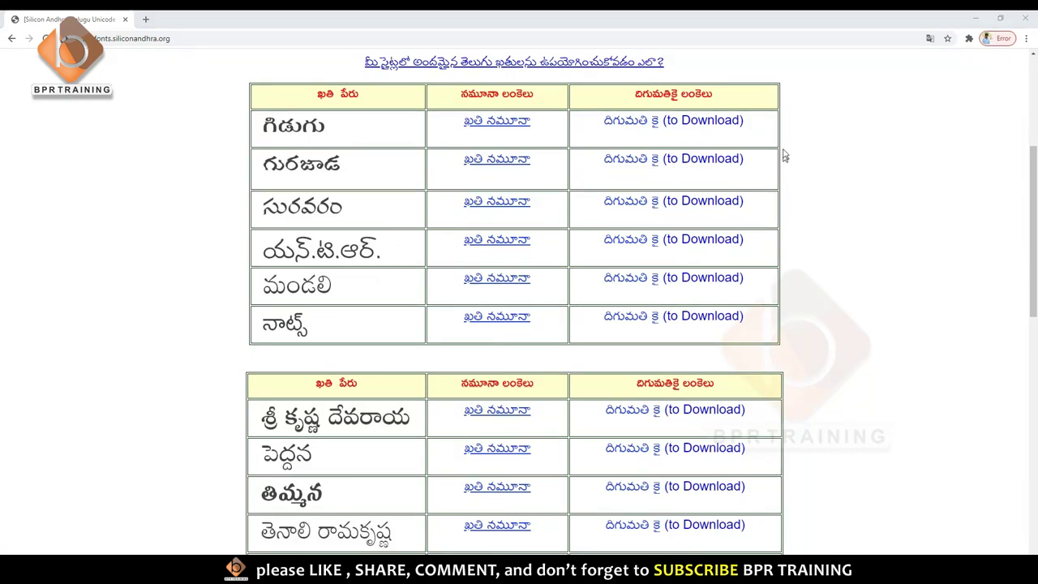
pyautogui.moveTo(803, 105)
pyautogui.mouseDown()
pyautogui.moveTo(598, 469)
pyautogui.moveTo(803, 102)
pyautogui.mouseUp()
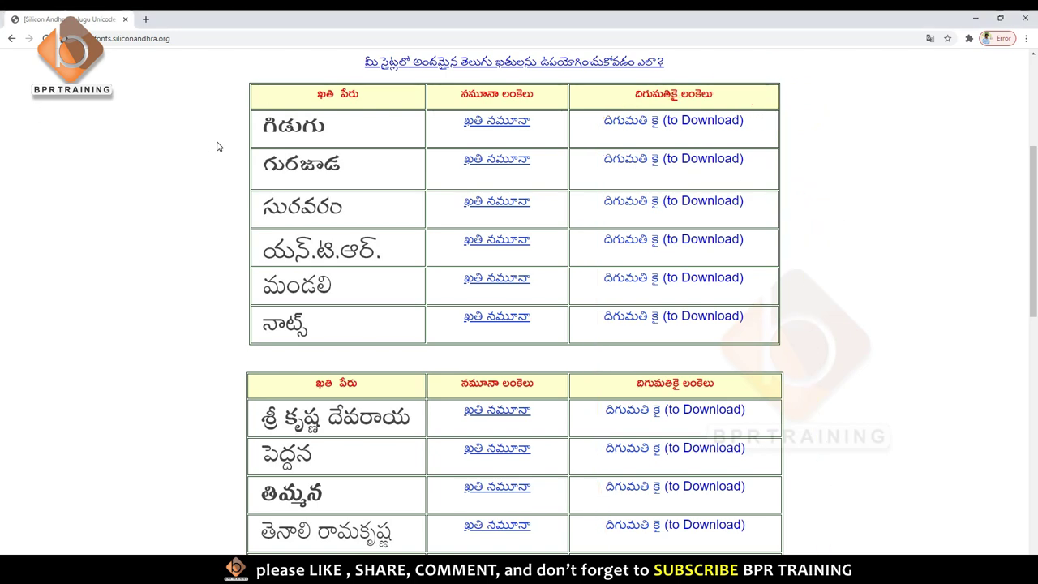
pyautogui.moveTo(280, 91)
pyautogui.mouseDown()
pyautogui.moveTo(222, 144)
pyautogui.moveTo(244, 65)
pyautogui.mouseUp()
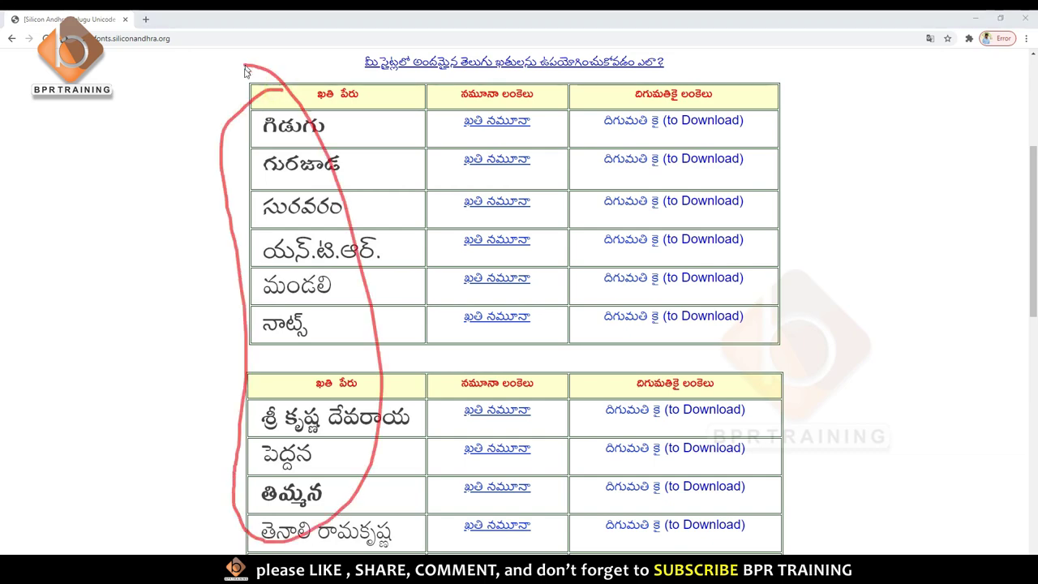
pyautogui.click(163, 240)
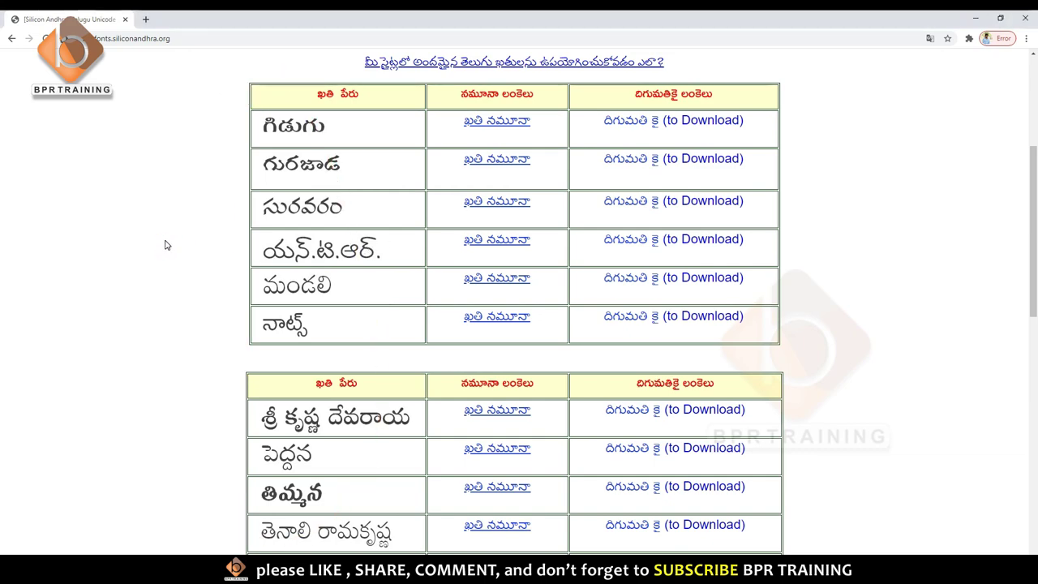
# - Circle the రామభద్ర font name, then return to the Google results
pyautogui.scroll(-5, 165, 245)
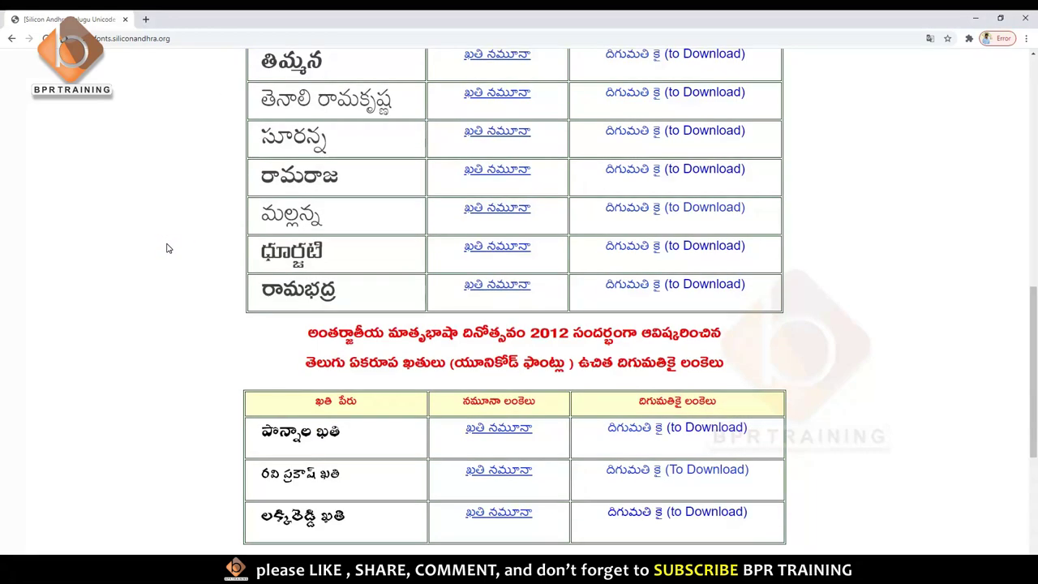
pyautogui.moveTo(362, 278); pyautogui.dragTo(352, 322)
pyautogui.click(349, 292)
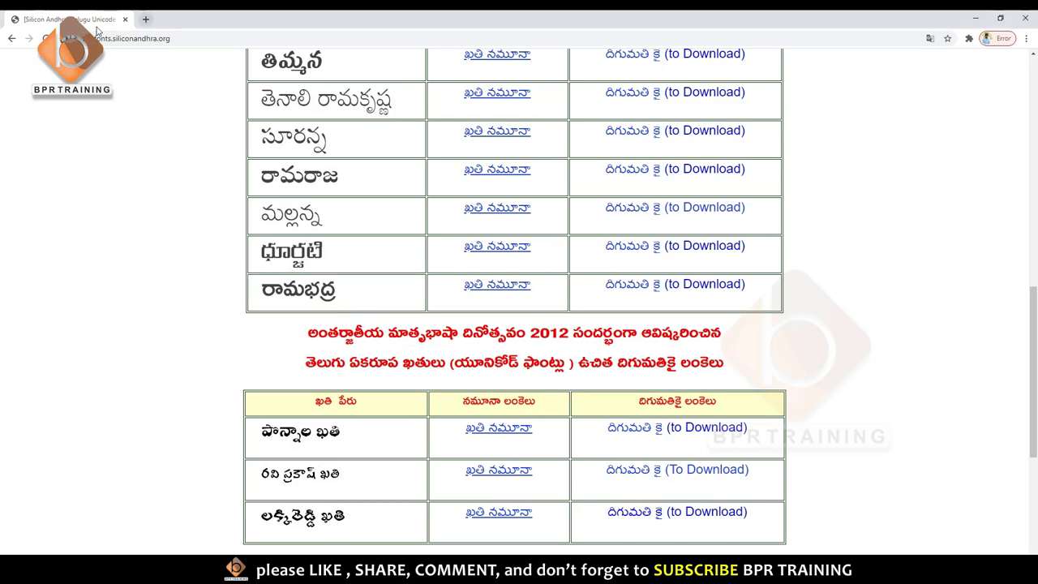
pyautogui.click(11, 38)
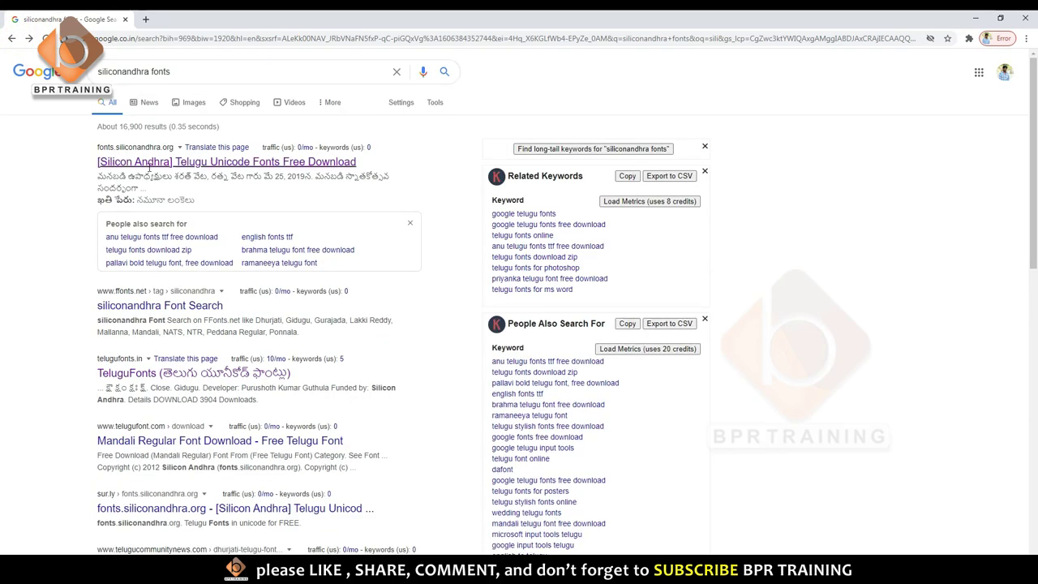
# - Open the Windows Fonts folder through Run 'fonts' to view installed fonts, then return to Word
pyautogui.press('super+r')
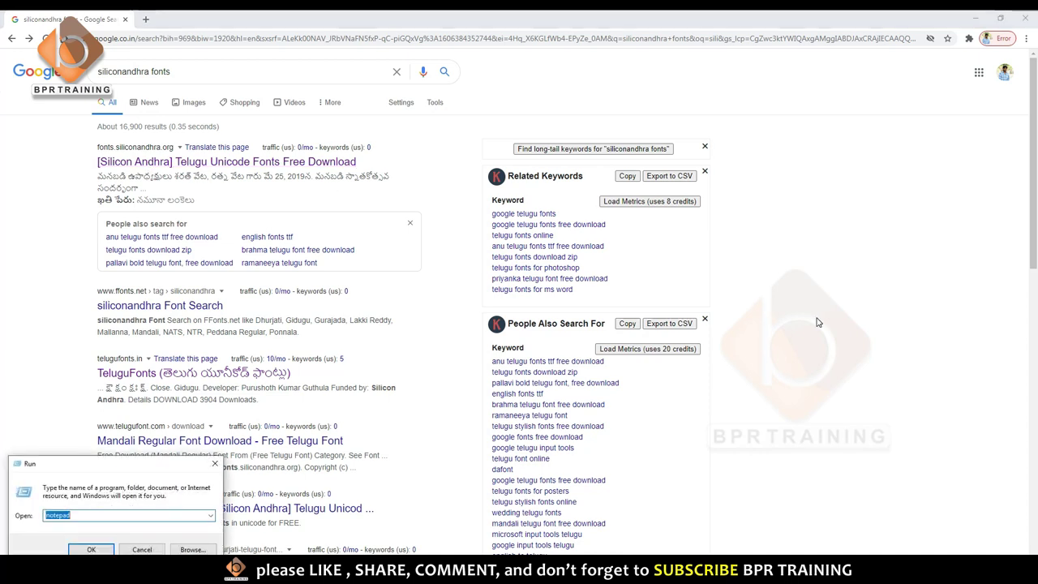
pyautogui.write('fonts')
pyautogui.press('Return')
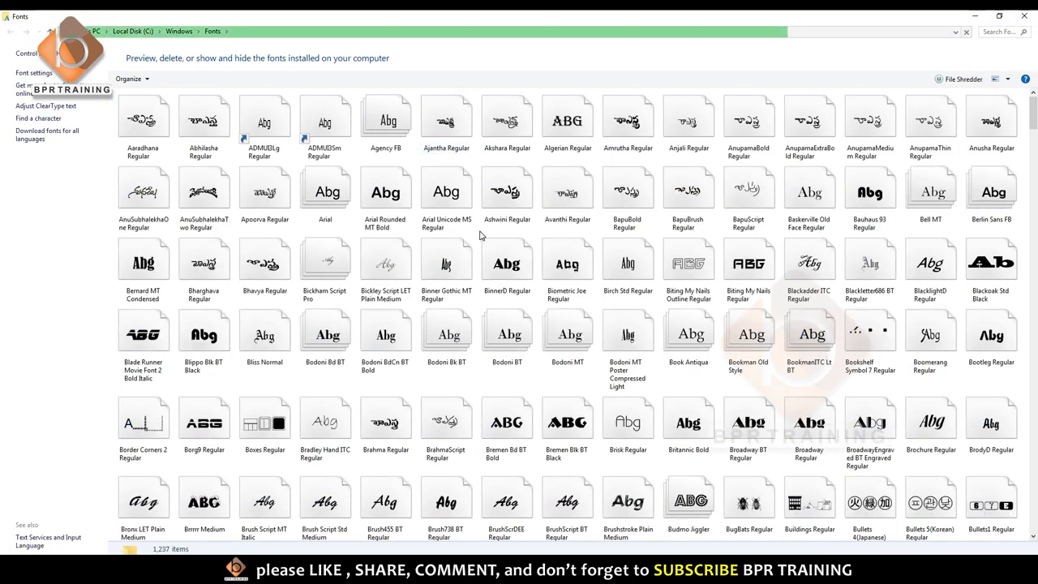
pyautogui.rightClick(476, 233)
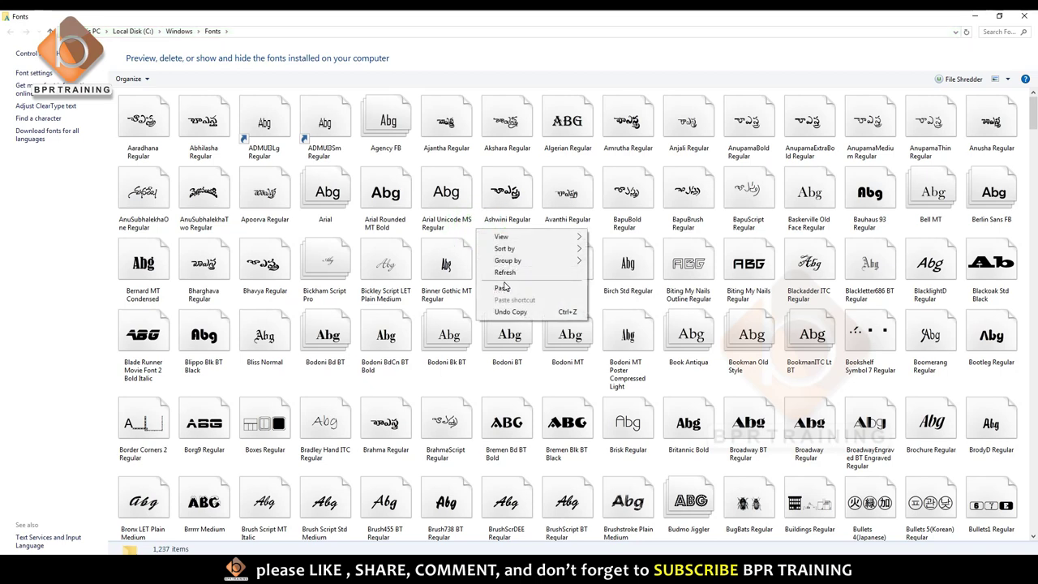
pyautogui.click(466, 231)
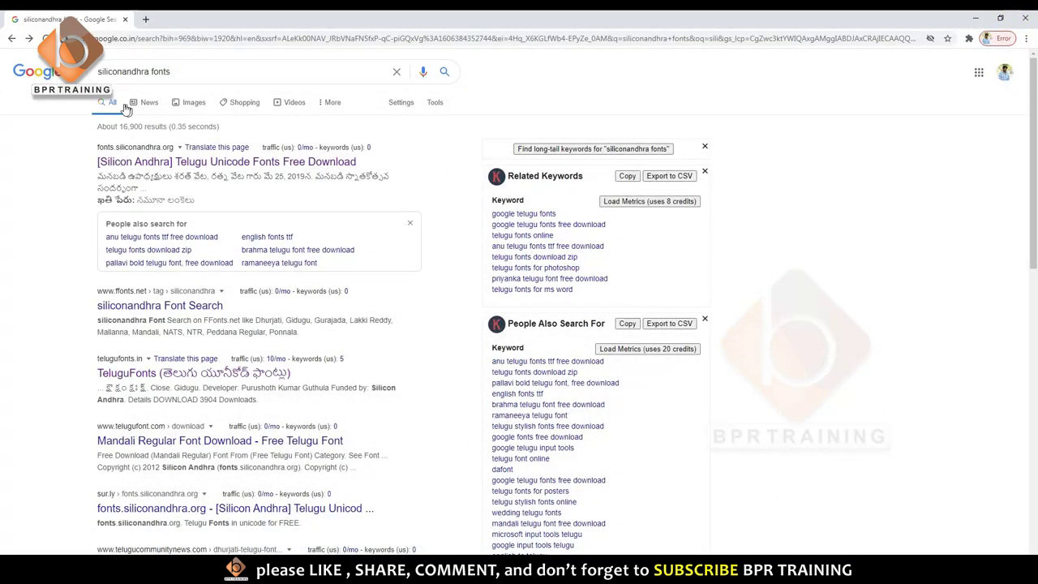
pyautogui.click(51, 71)
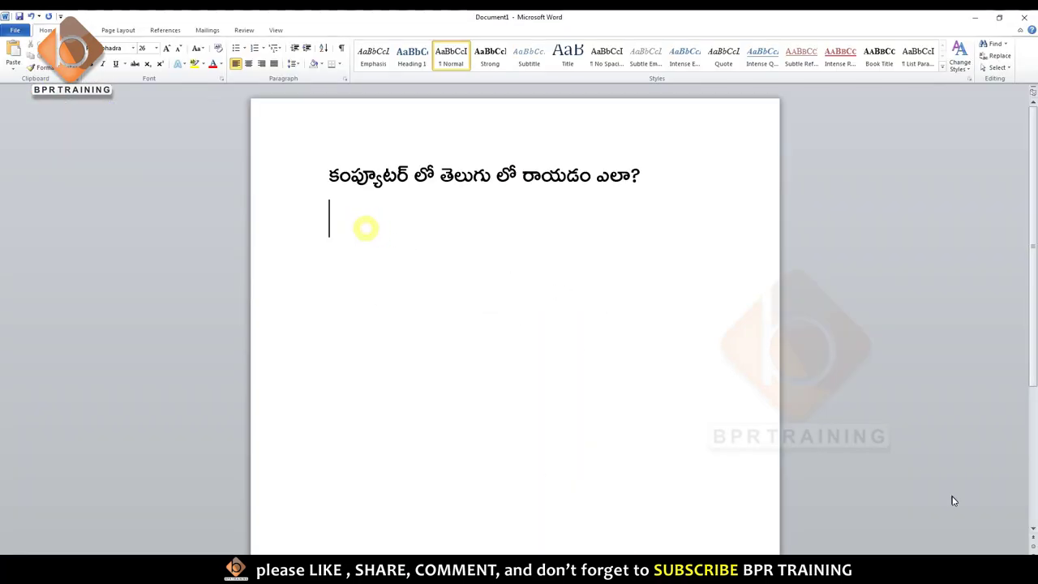
# - With Telugu input, type 'chala sulabhamga telug rayandi' as చాలా సులభంగా తెలుగు రాయండి on line two
pyautogui.click(945, 571)
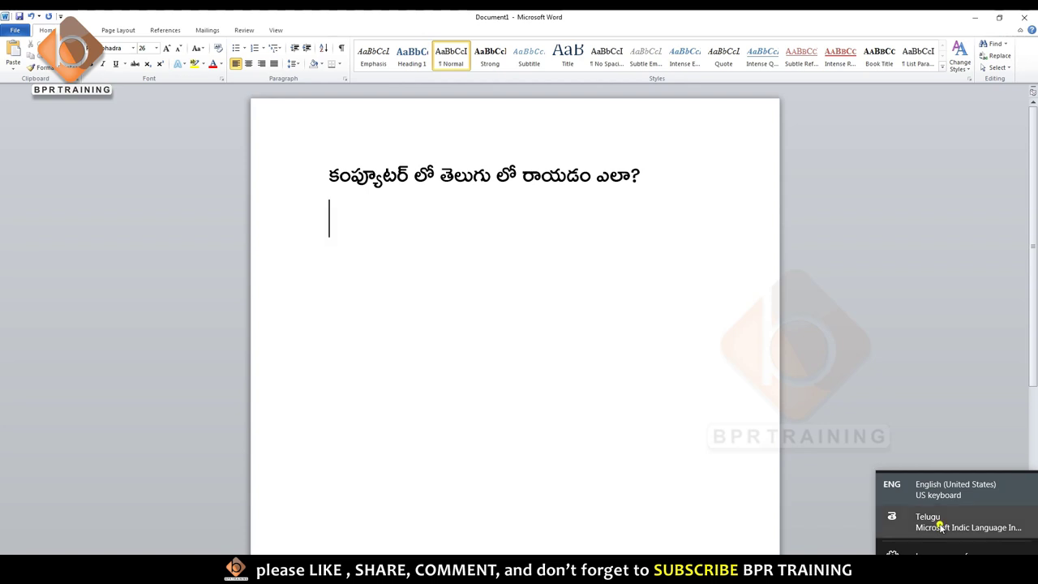
pyautogui.click(943, 532)
pyautogui.click(389, 223)
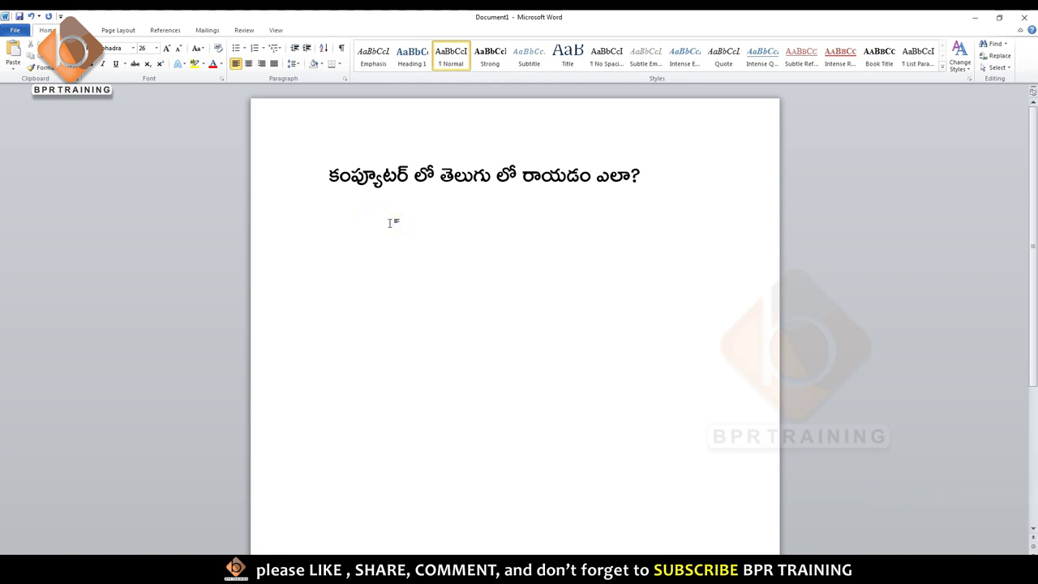
pyautogui.write('cha')
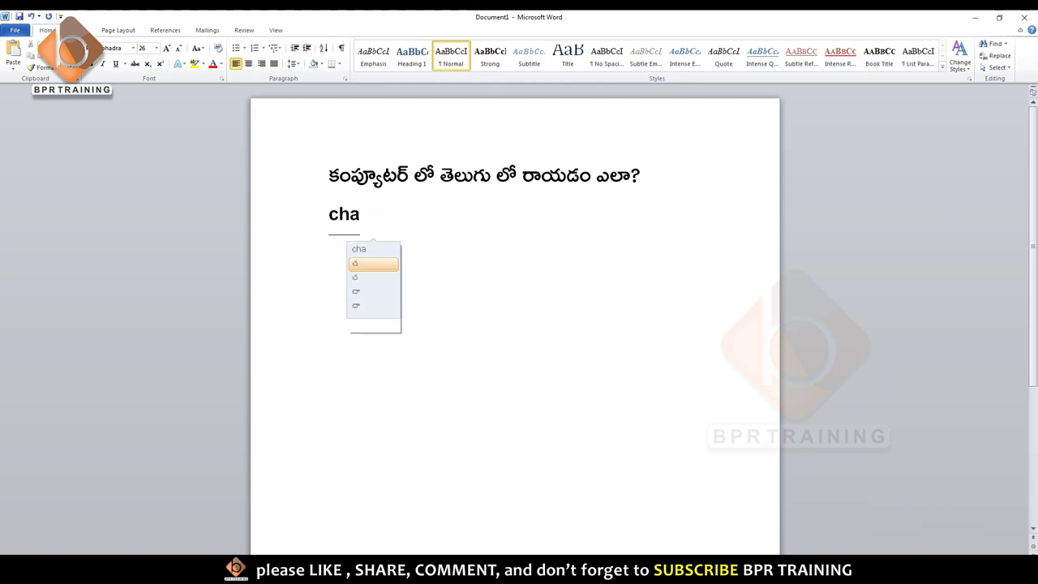
pyautogui.write('la sulab')
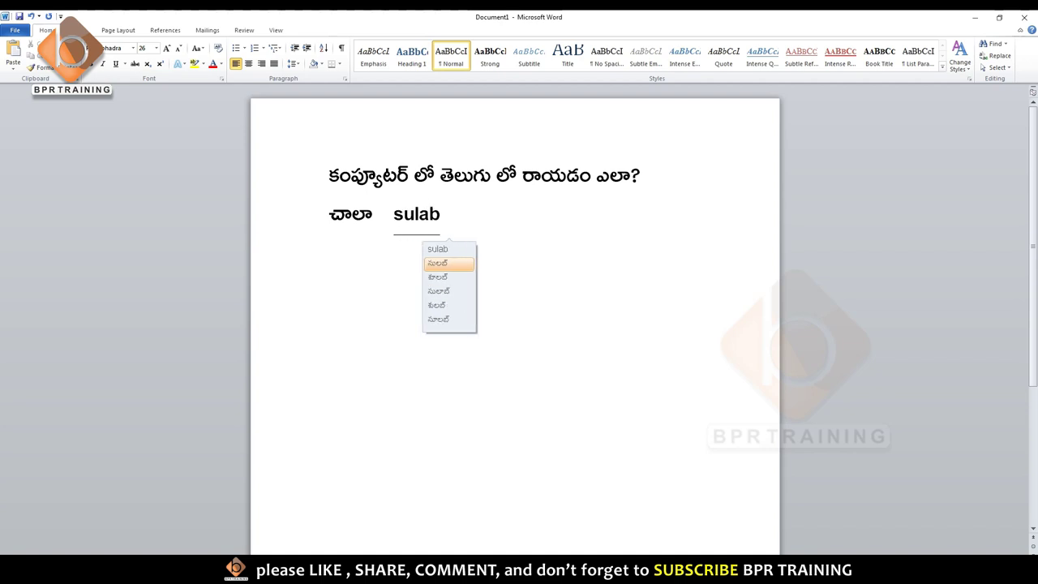
pyautogui.write('ham')
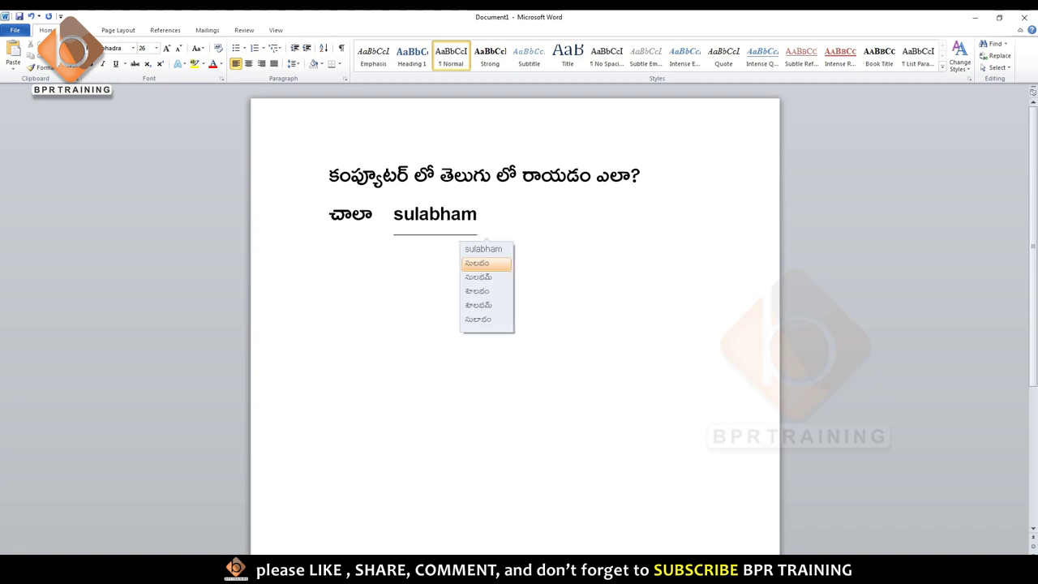
pyautogui.write('ga')
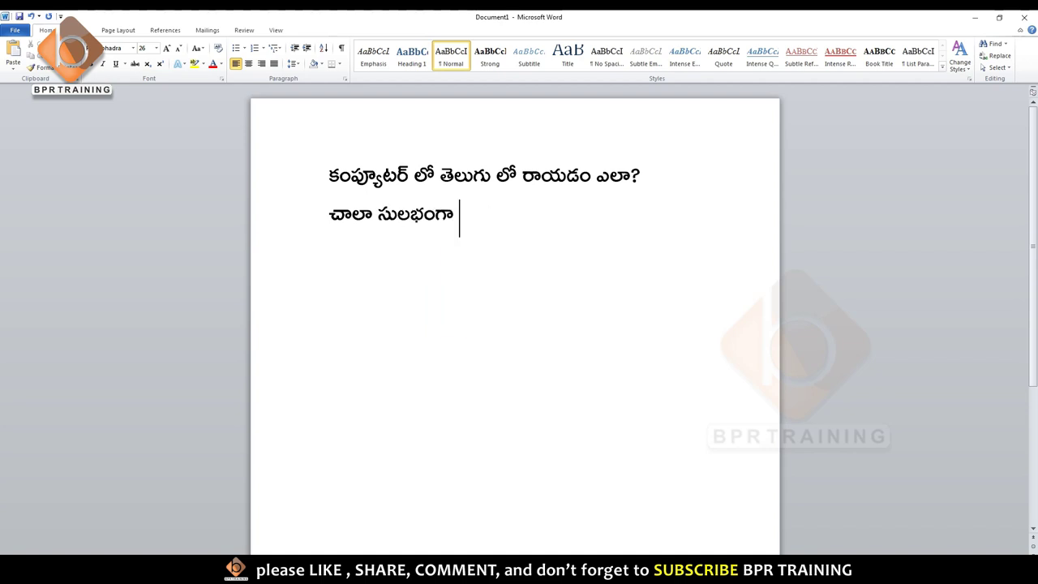
pyautogui.write(' telug r')
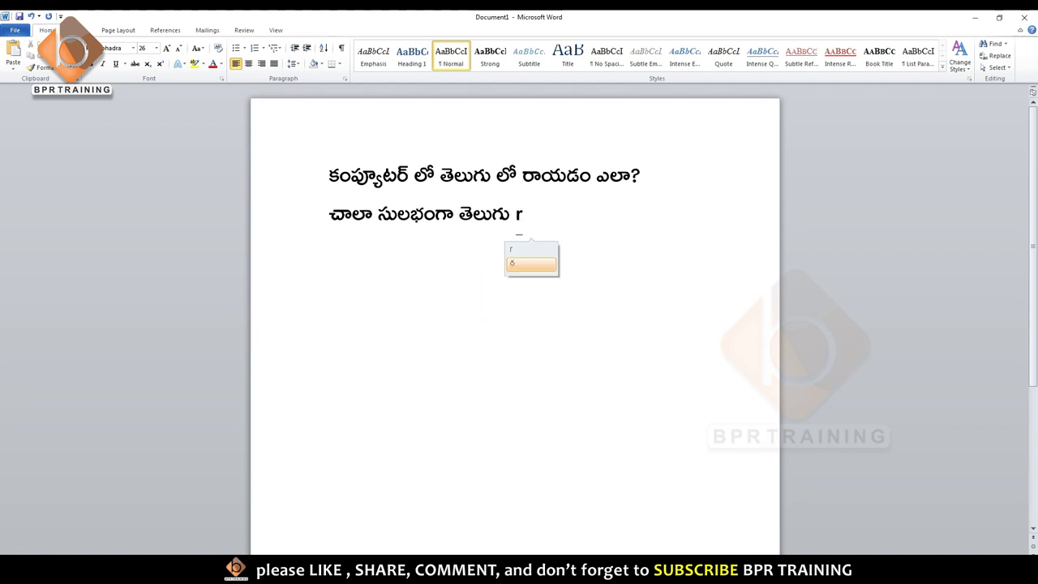
pyautogui.write('ayandi')
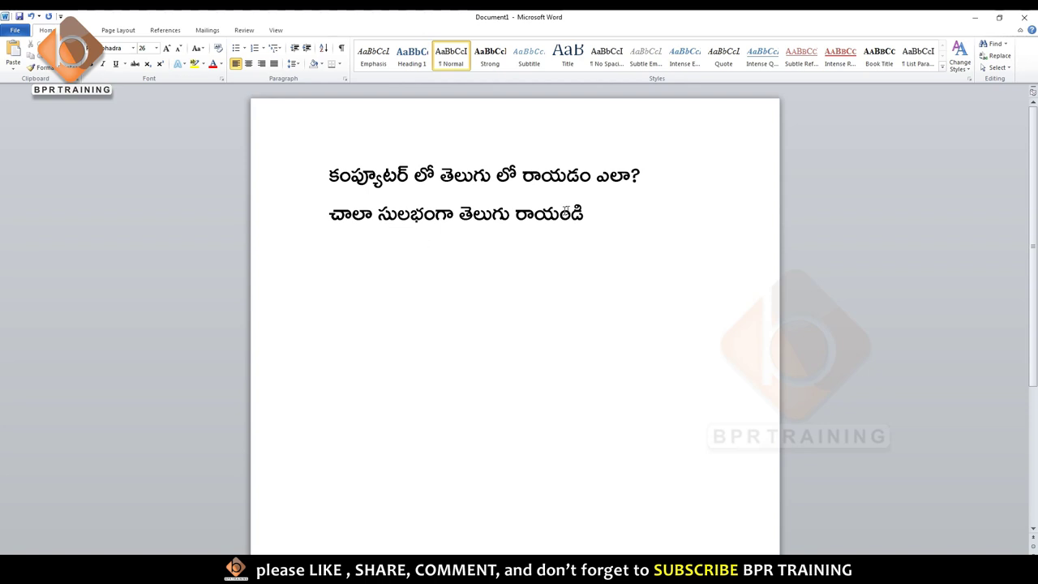
pyautogui.hotkey('ctrl', 'a')
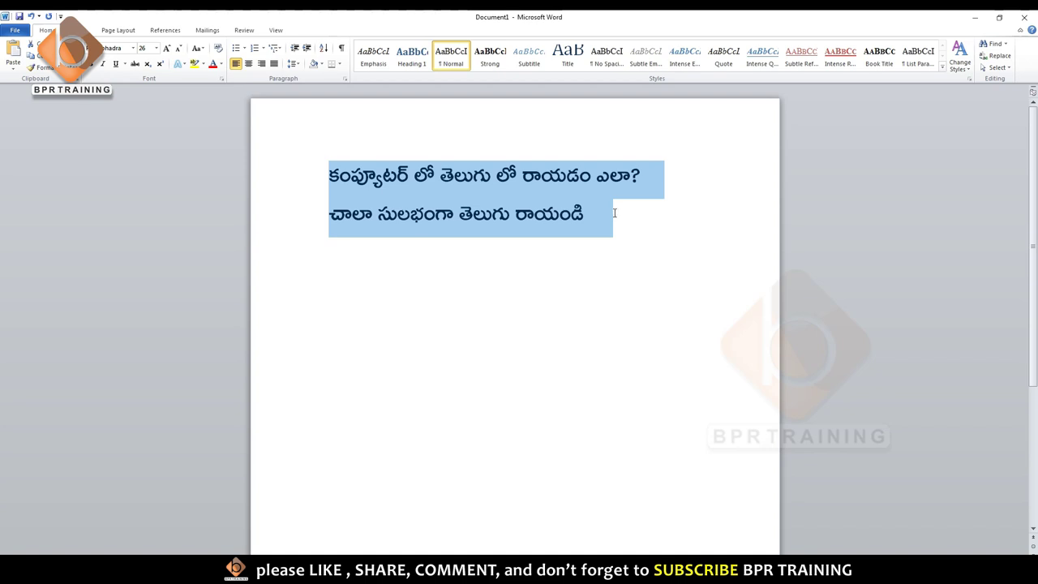
pyautogui.click(613, 213)
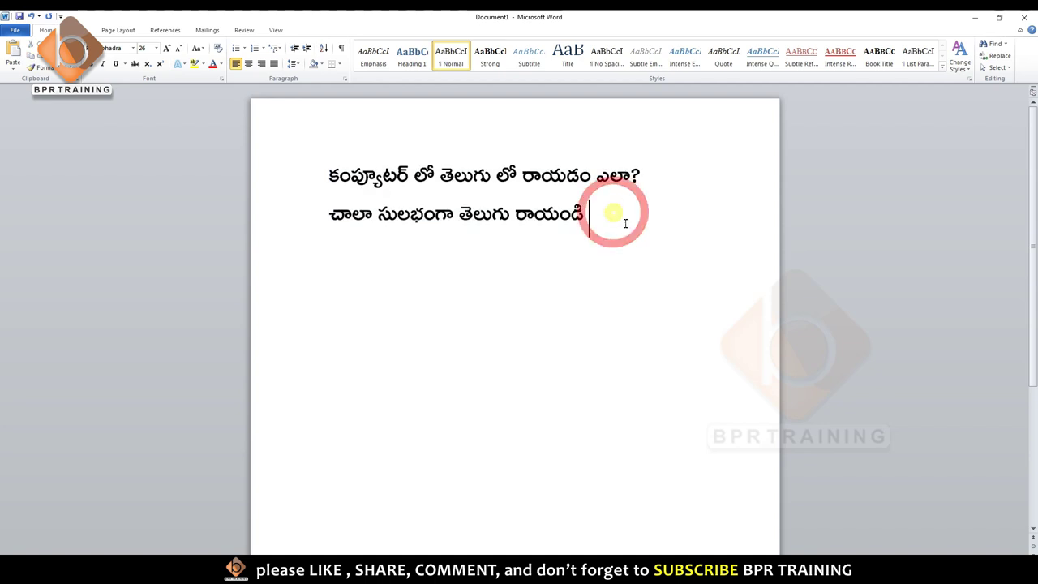
pyautogui.hotkey('ctrl', 'a')
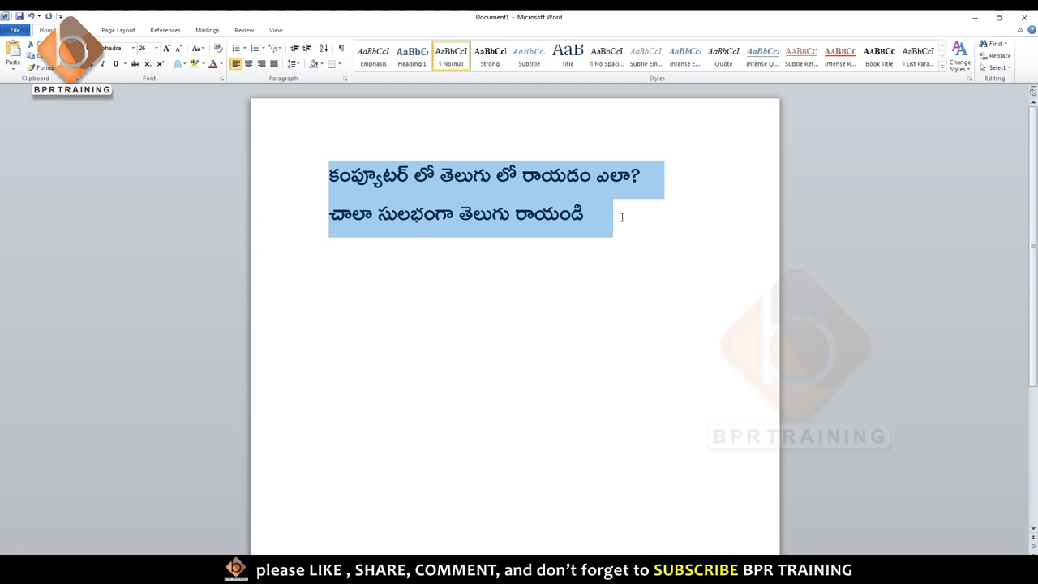
pyautogui.click(622, 217)
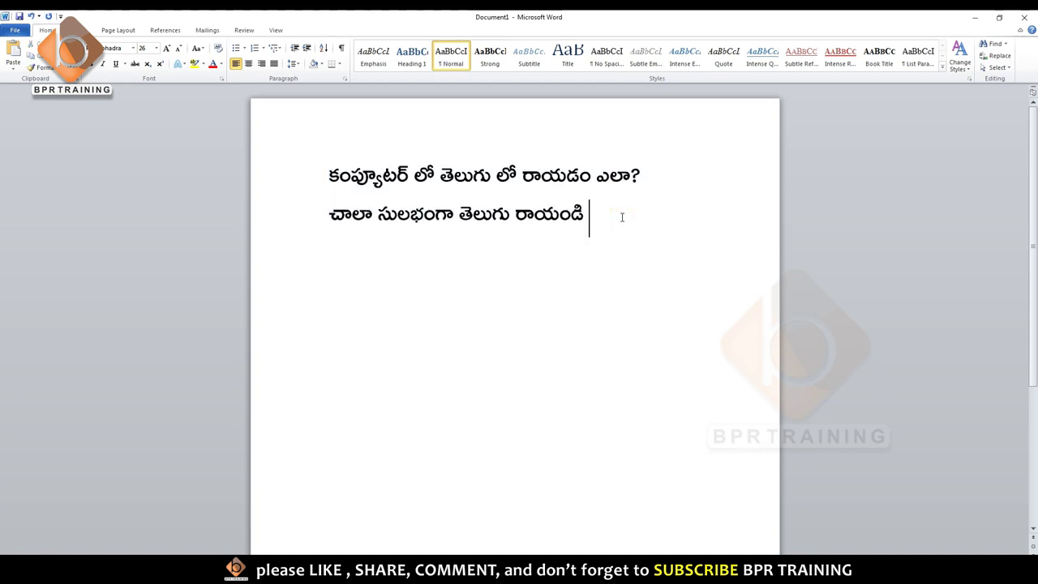